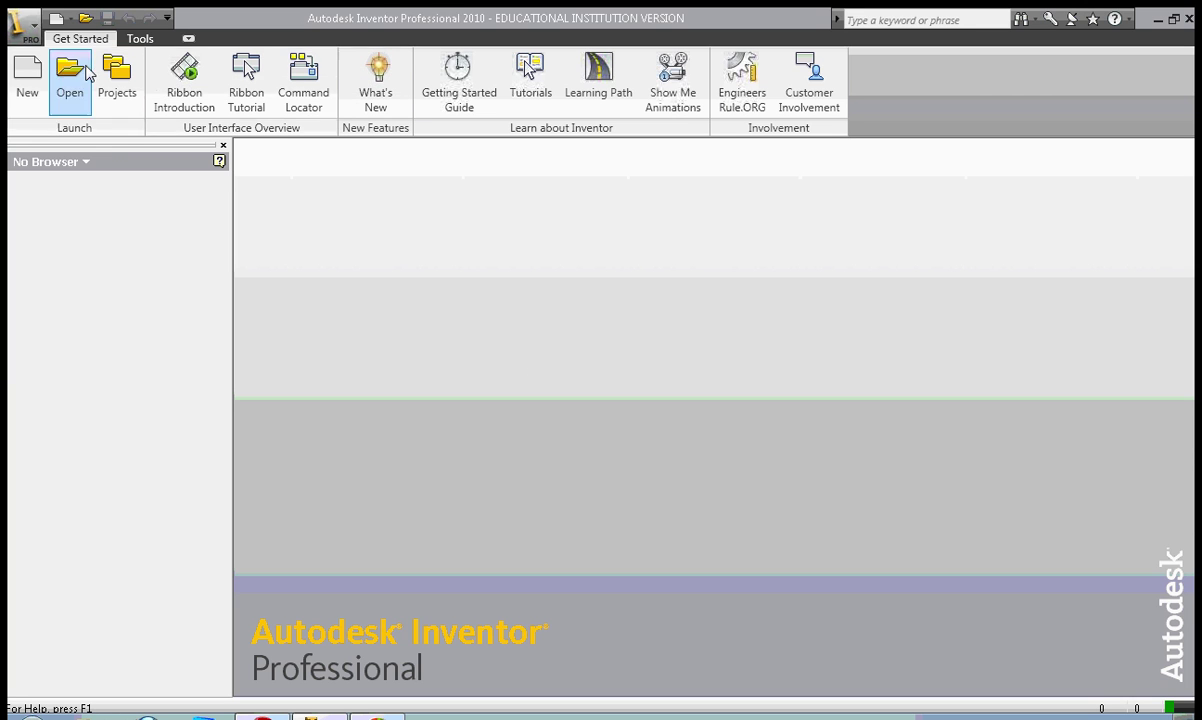
Create a new part (Part3) from the New dropdown, opening an empty Sketch1.
{"action": "left_click", "coordinate": [68, 20]}
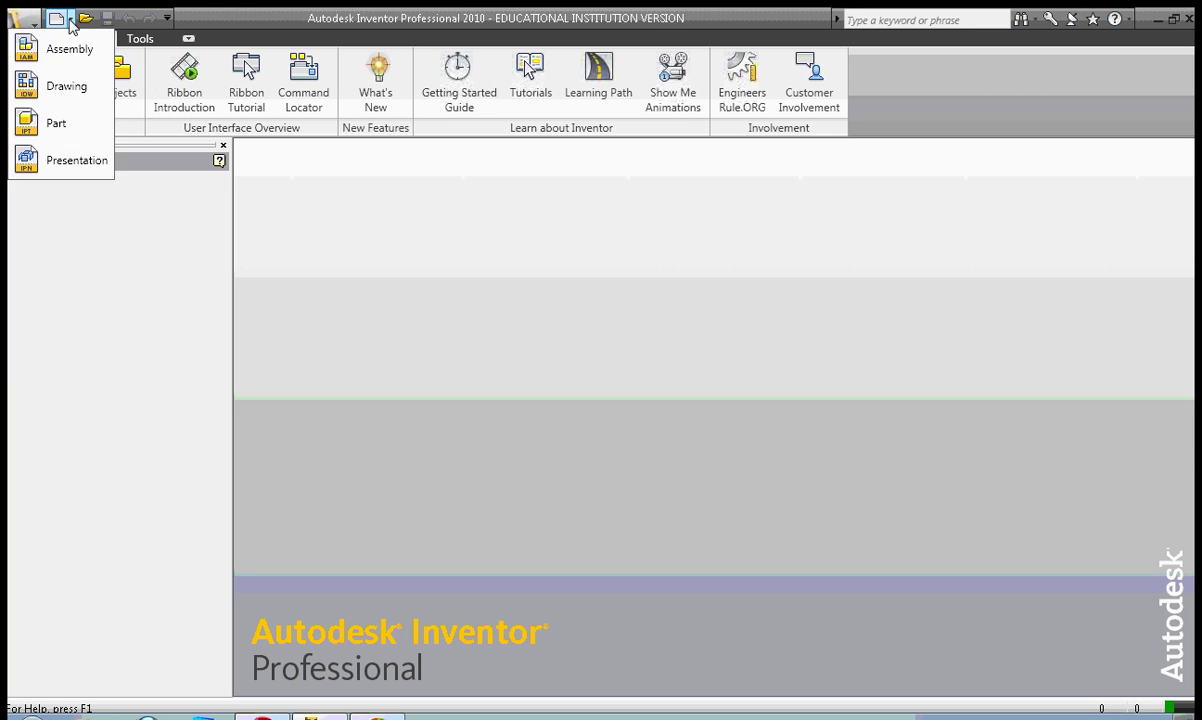
{"action": "left_click", "coordinate": [70, 137]}
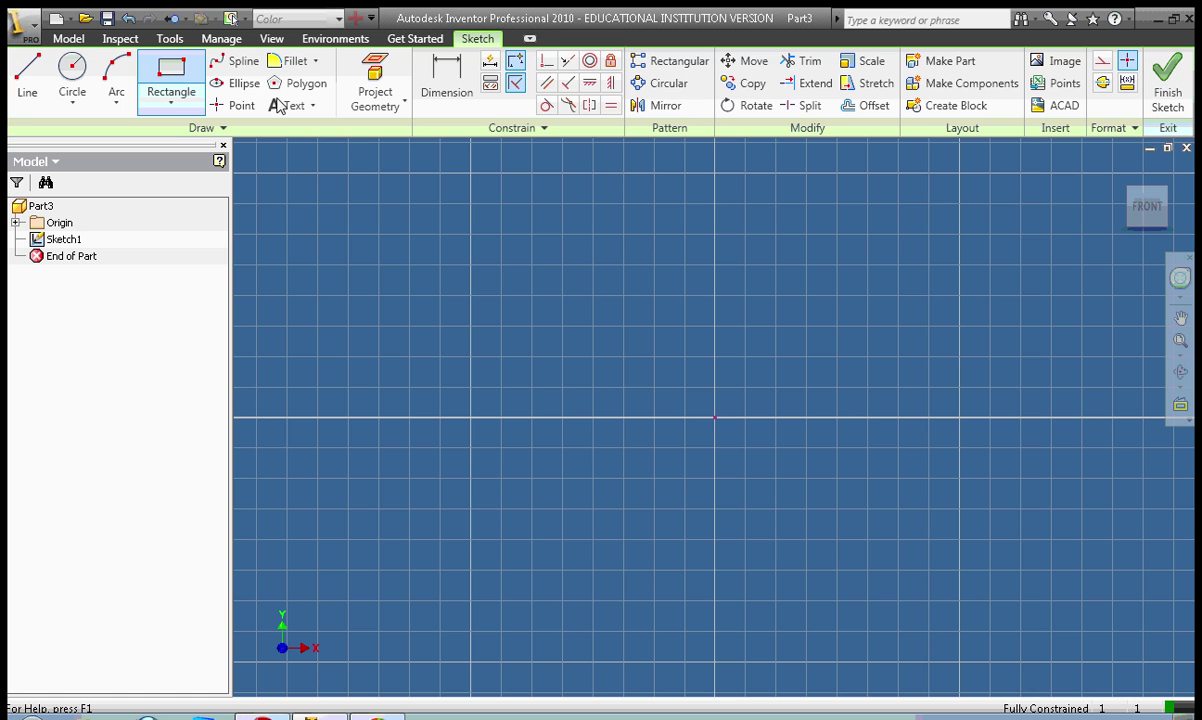
Draw a two-corner rectangle from above-left to below-right of the origin.
{"action": "left_click", "coordinate": [172, 68]}
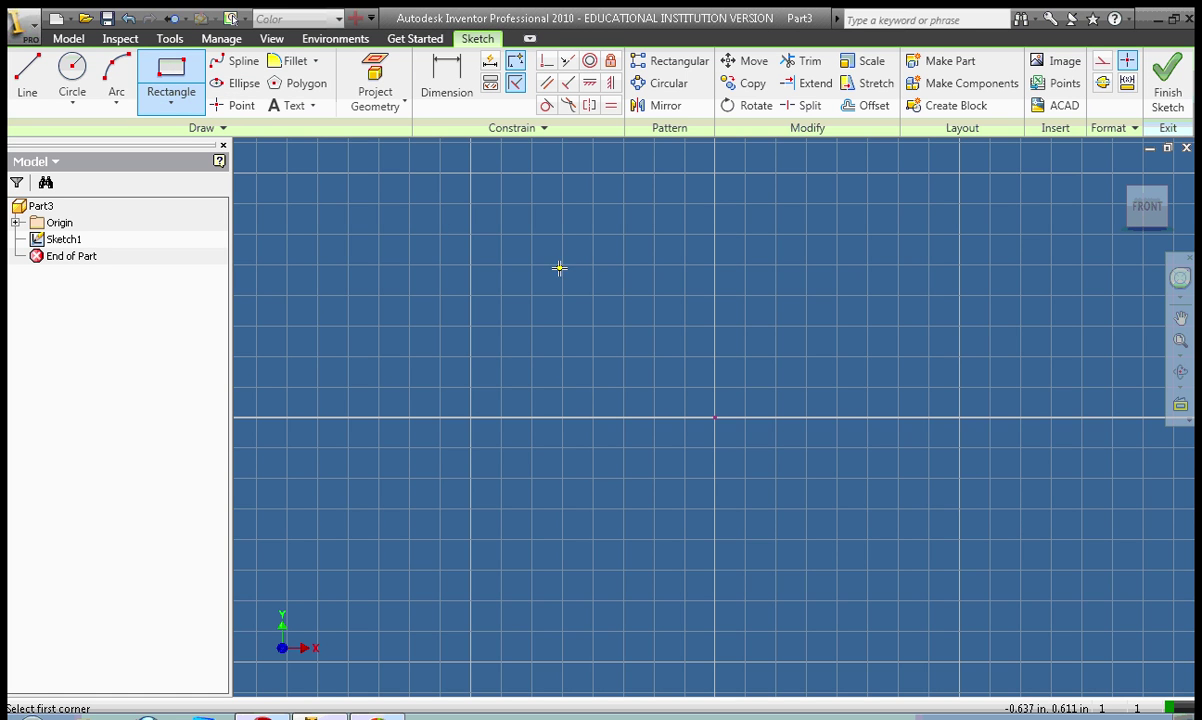
{"action": "left_click", "coordinate": [470, 235]}
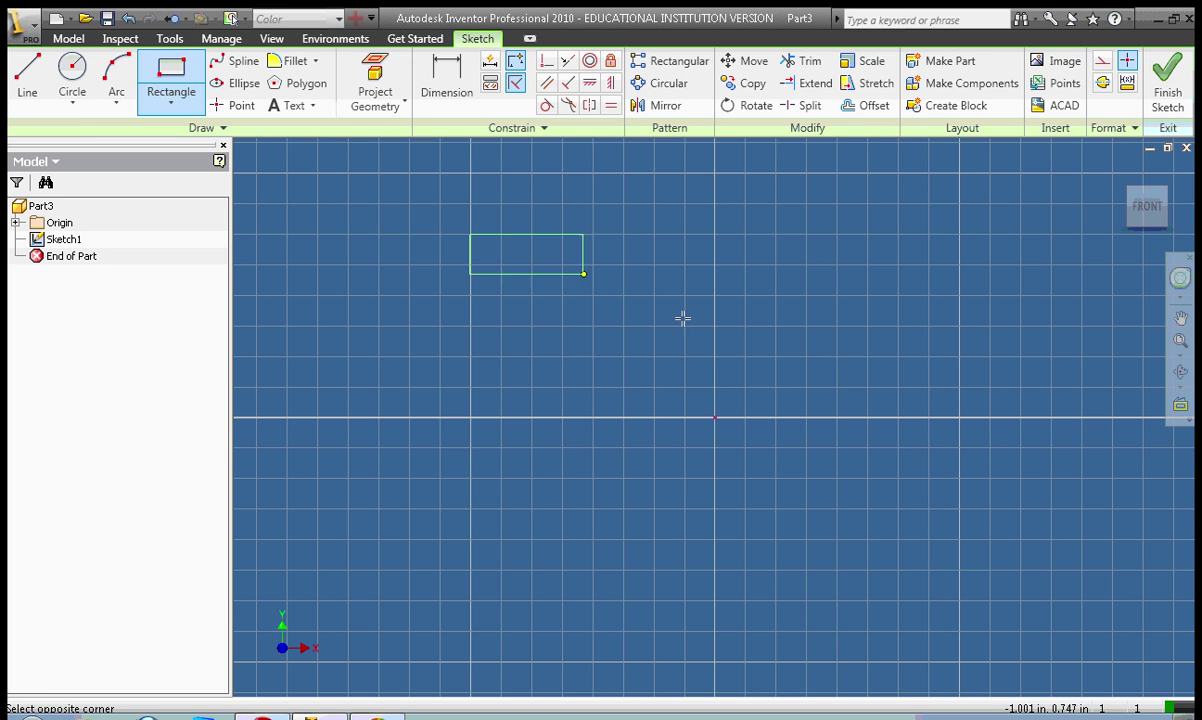
{"action": "left_click", "coordinate": [919, 494]}
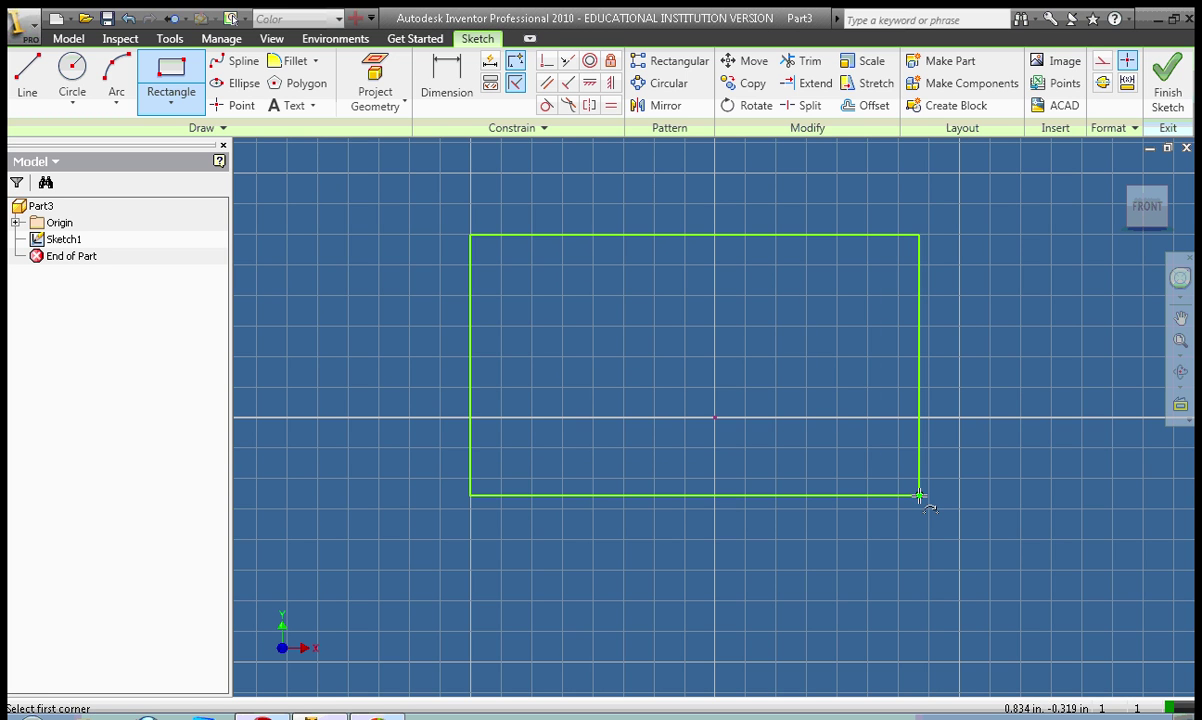
Dimension the rectangle's top edge to 3 in and left edge to 2 in, then fit the view.
{"action": "left_click", "coordinate": [447, 85]}
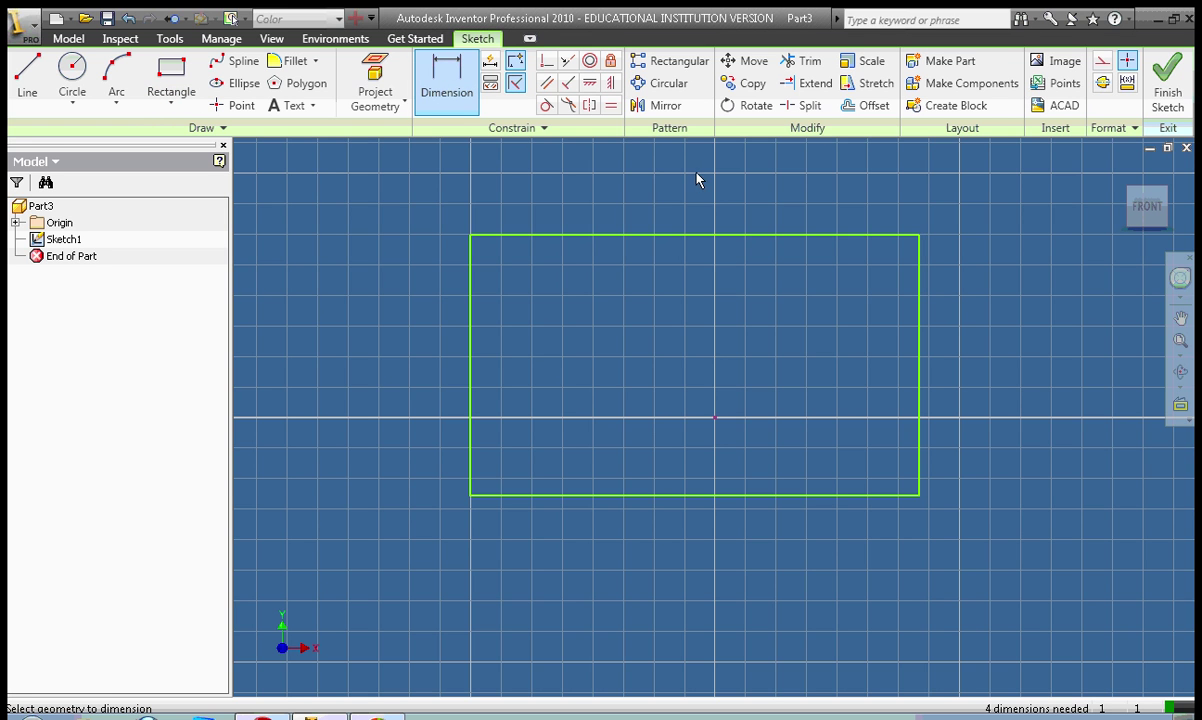
{"action": "left_click", "coordinate": [682, 236]}
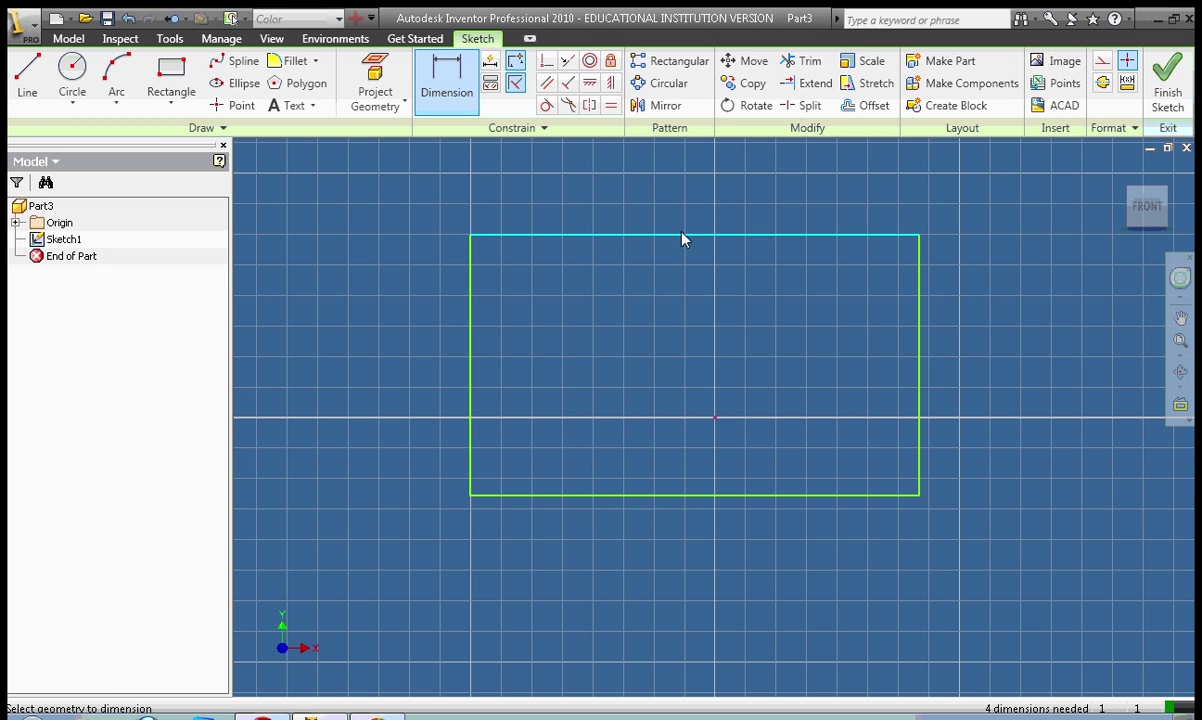
{"action": "left_click", "coordinate": [689, 180]}
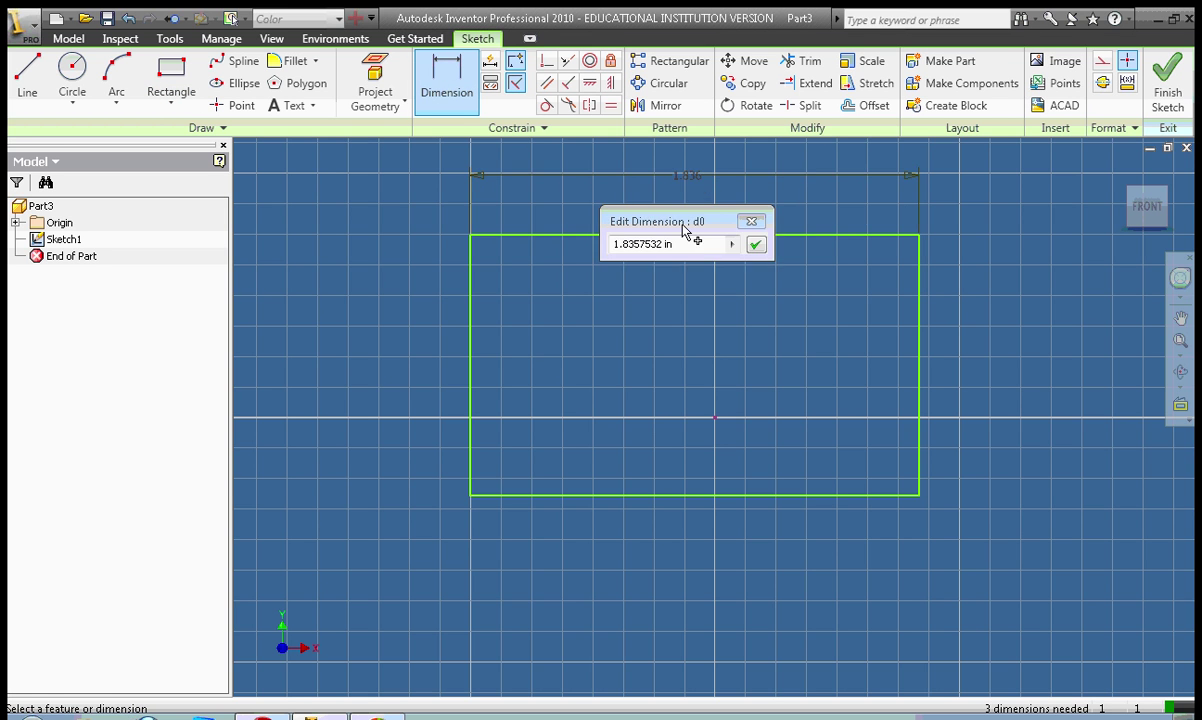
{"action": "left_click_drag", "start_coordinate": [647, 250], "coordinate": [507, 250]}
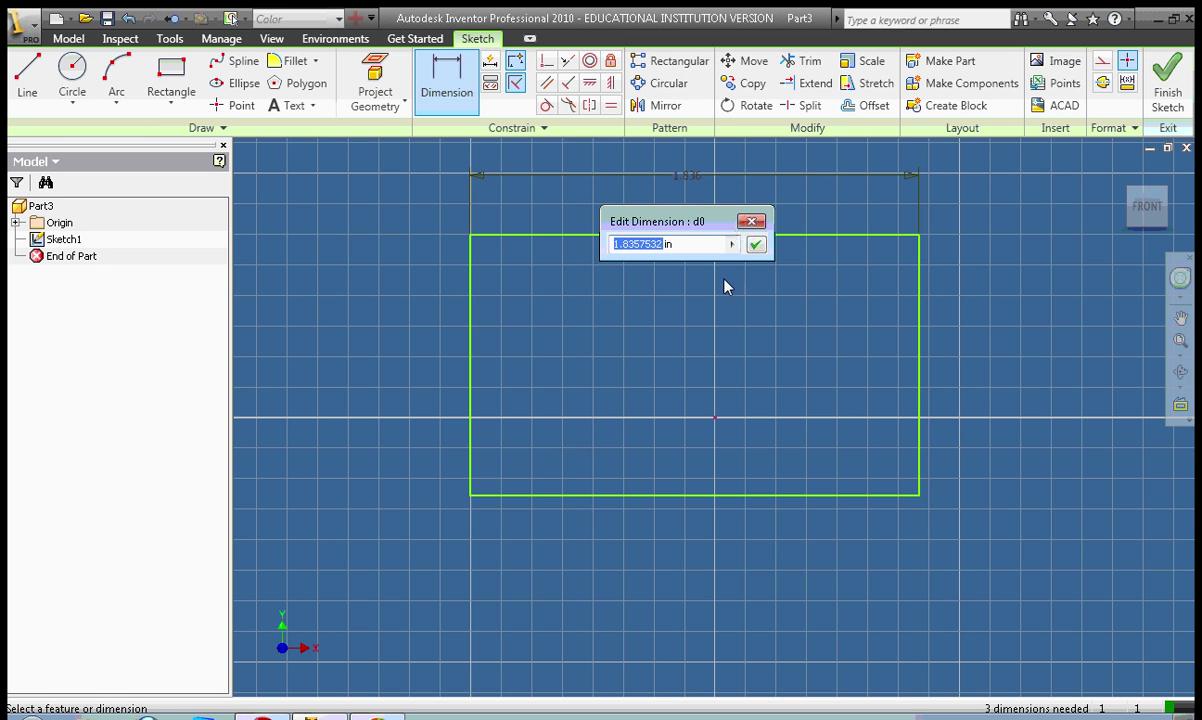
{"action": "type", "text": "3"}
{"action": "left_click", "coordinate": [755, 247]}
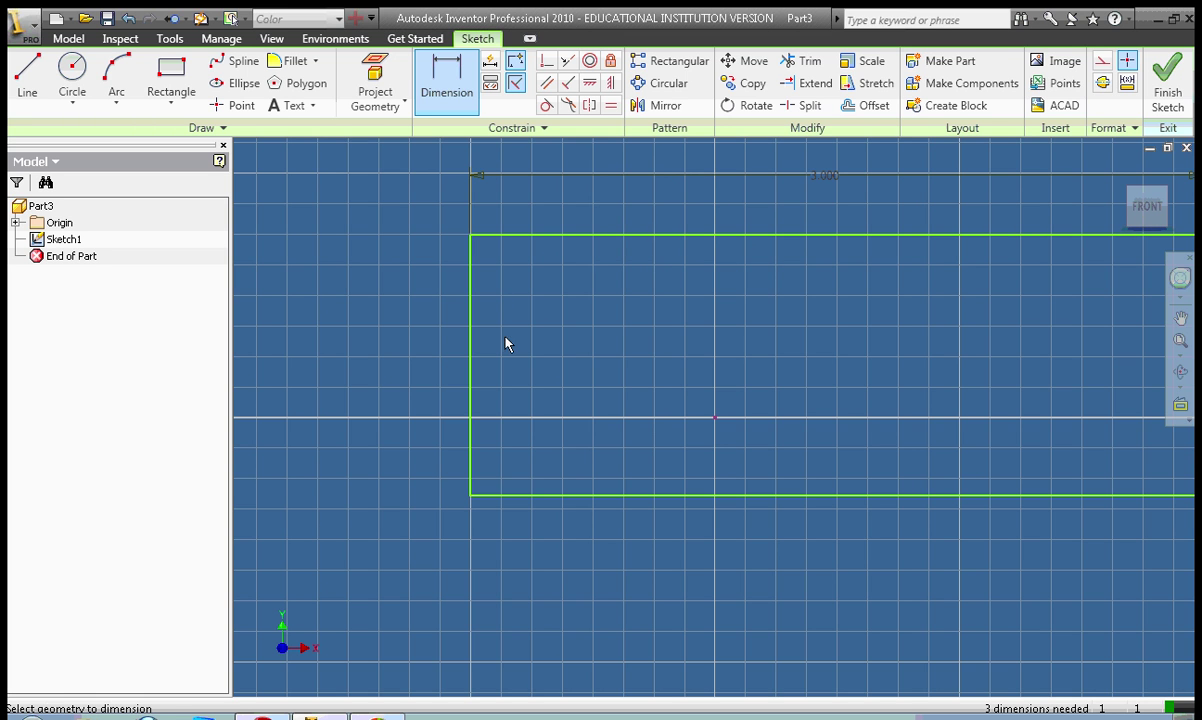
{"action": "left_click", "coordinate": [470, 377]}
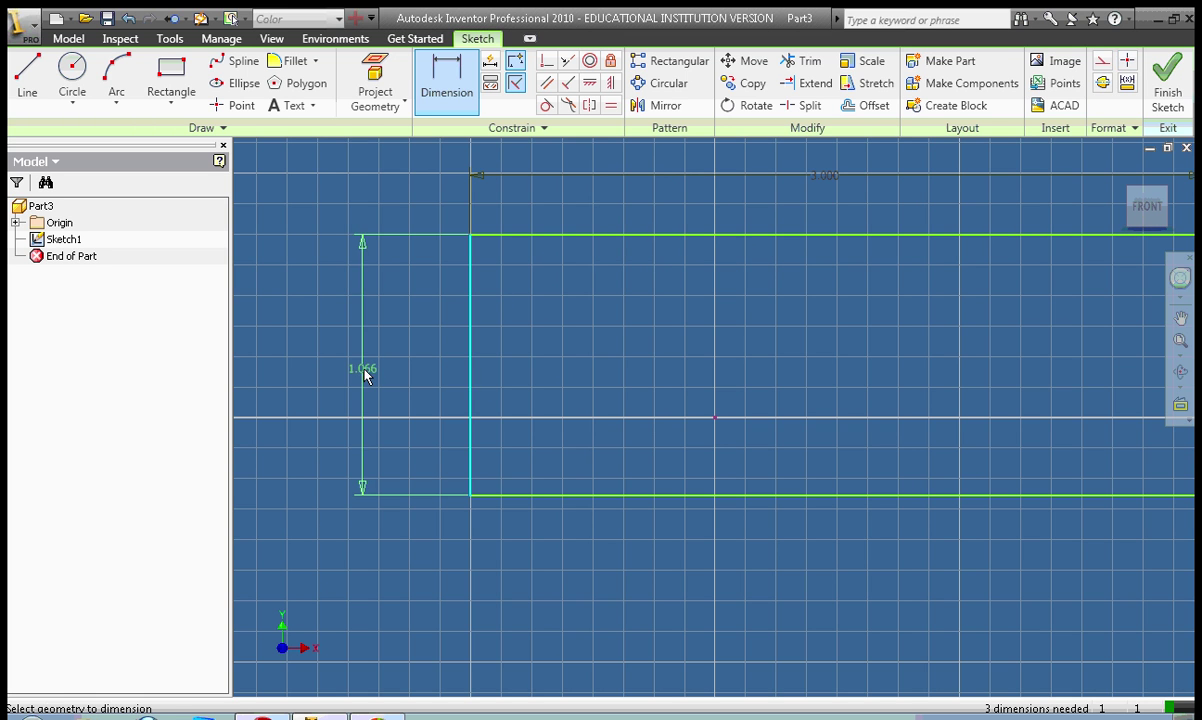
{"action": "left_click", "coordinate": [365, 375]}
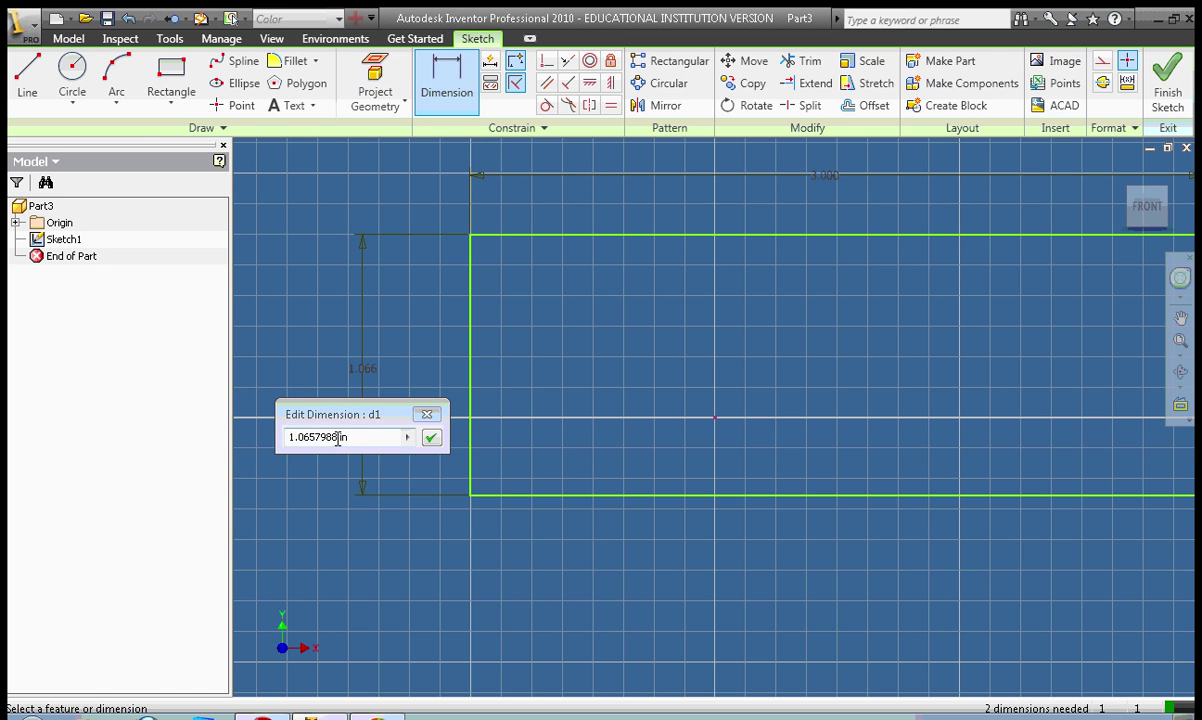
{"action": "type", "text": "2"}
{"action": "left_click", "coordinate": [431, 438]}
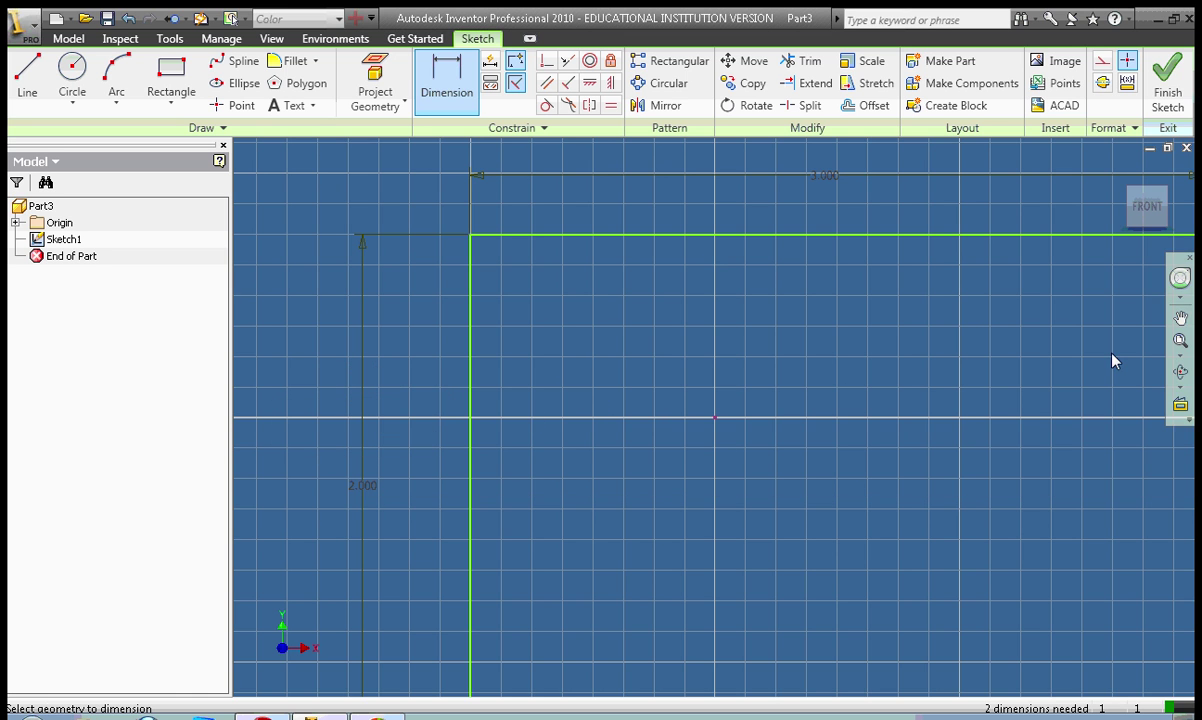
{"action": "left_click", "coordinate": [1180, 343]}
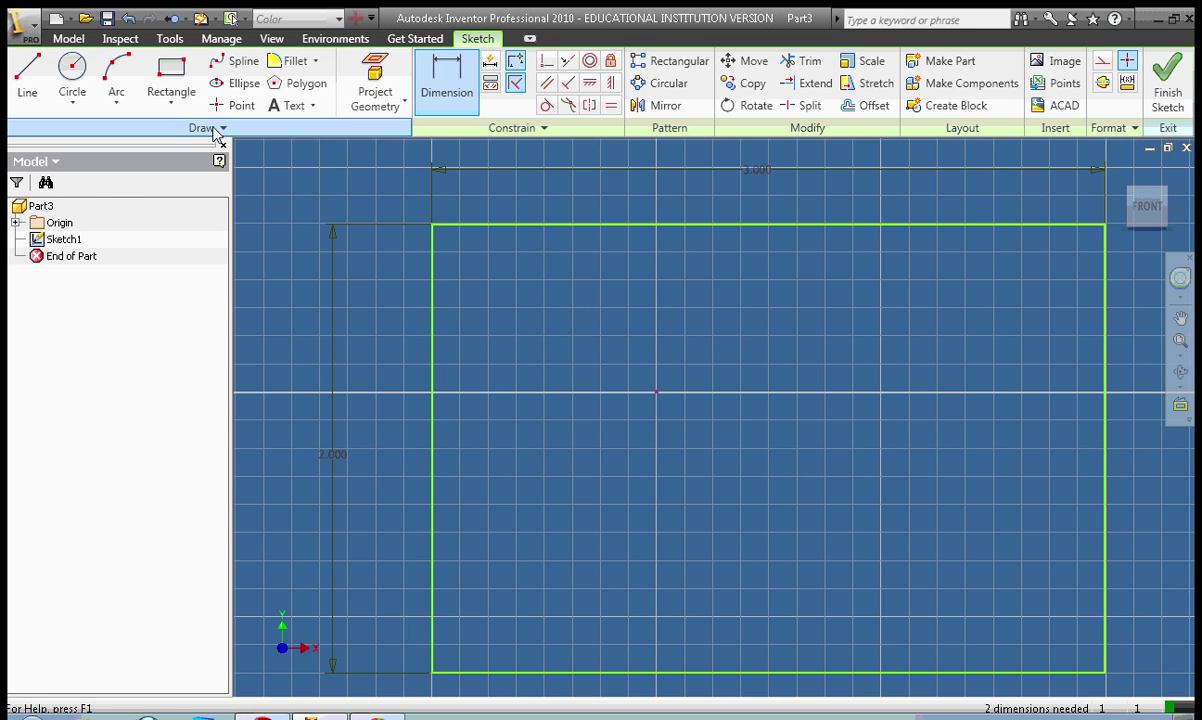
Draw a circle inside the rectangle and dimension its diameter to 1 in.
{"action": "left_click", "coordinate": [73, 79]}
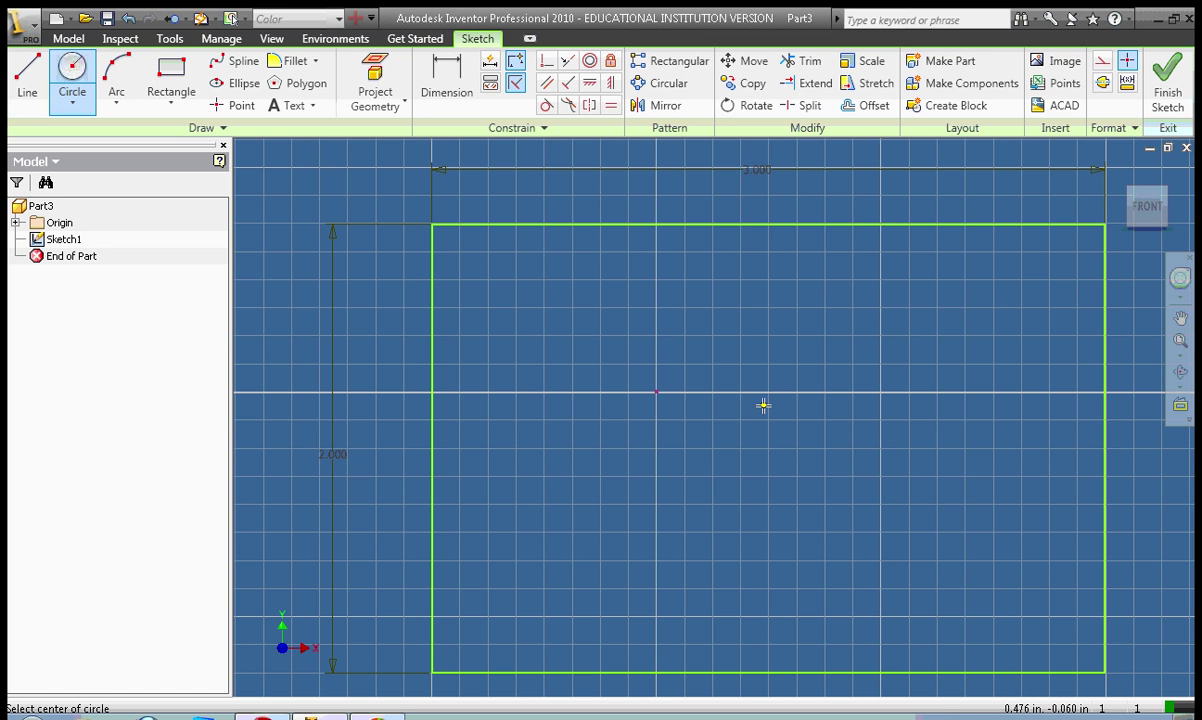
{"action": "left_click", "coordinate": [768, 449]}
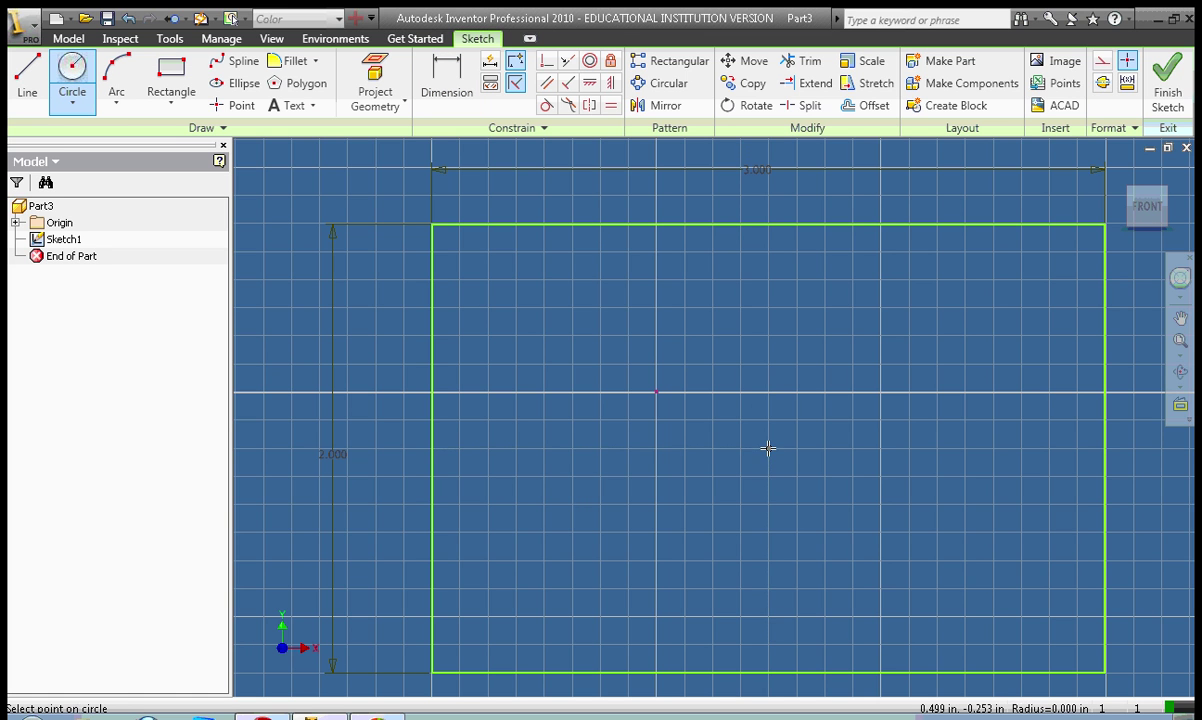
{"action": "left_click", "coordinate": [840, 354]}
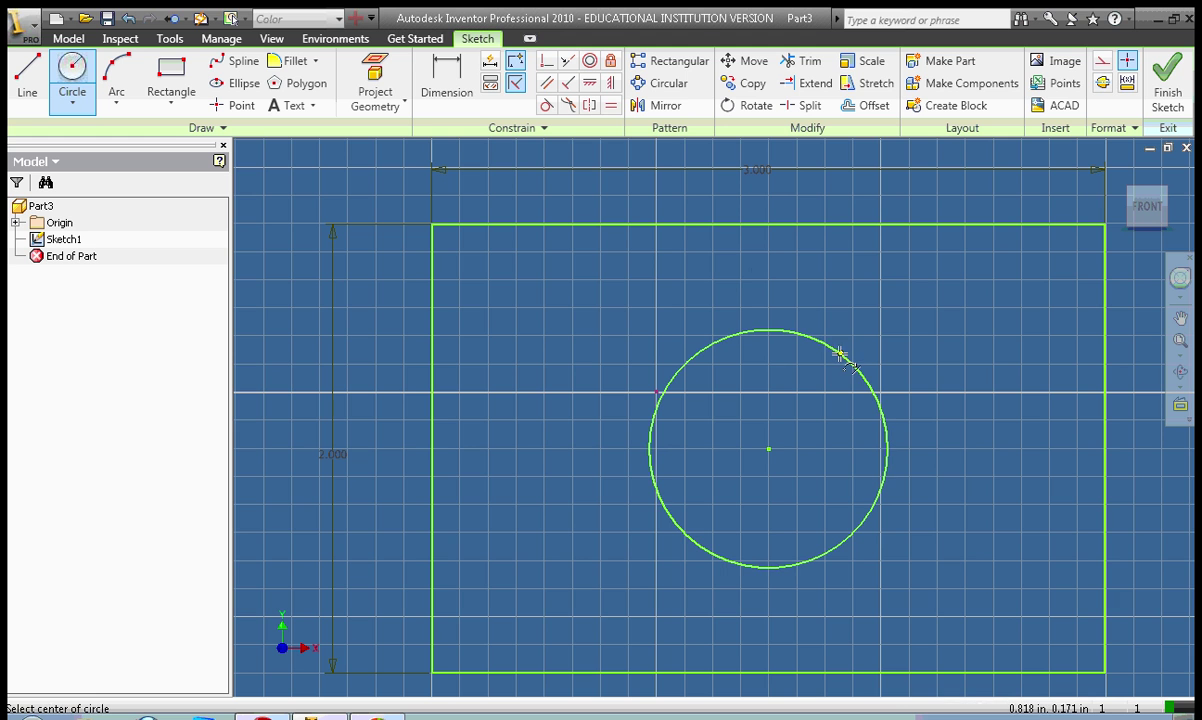
{"action": "key", "text": "d"}
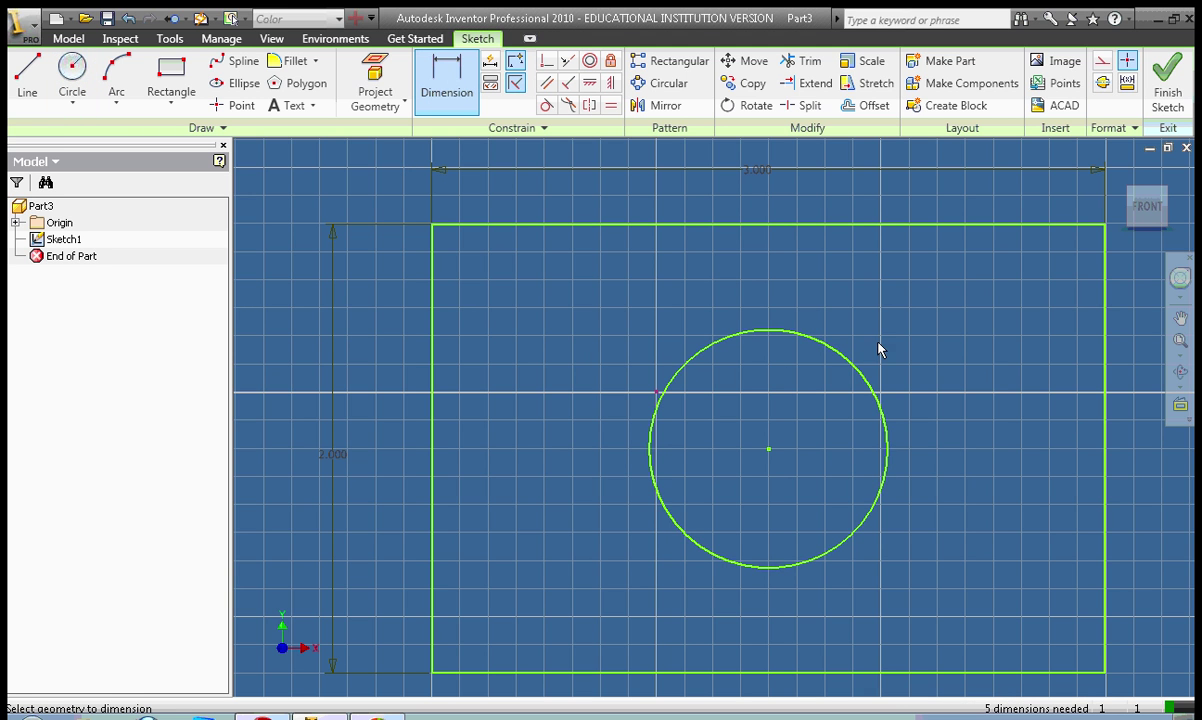
{"action": "left_click", "coordinate": [857, 372]}
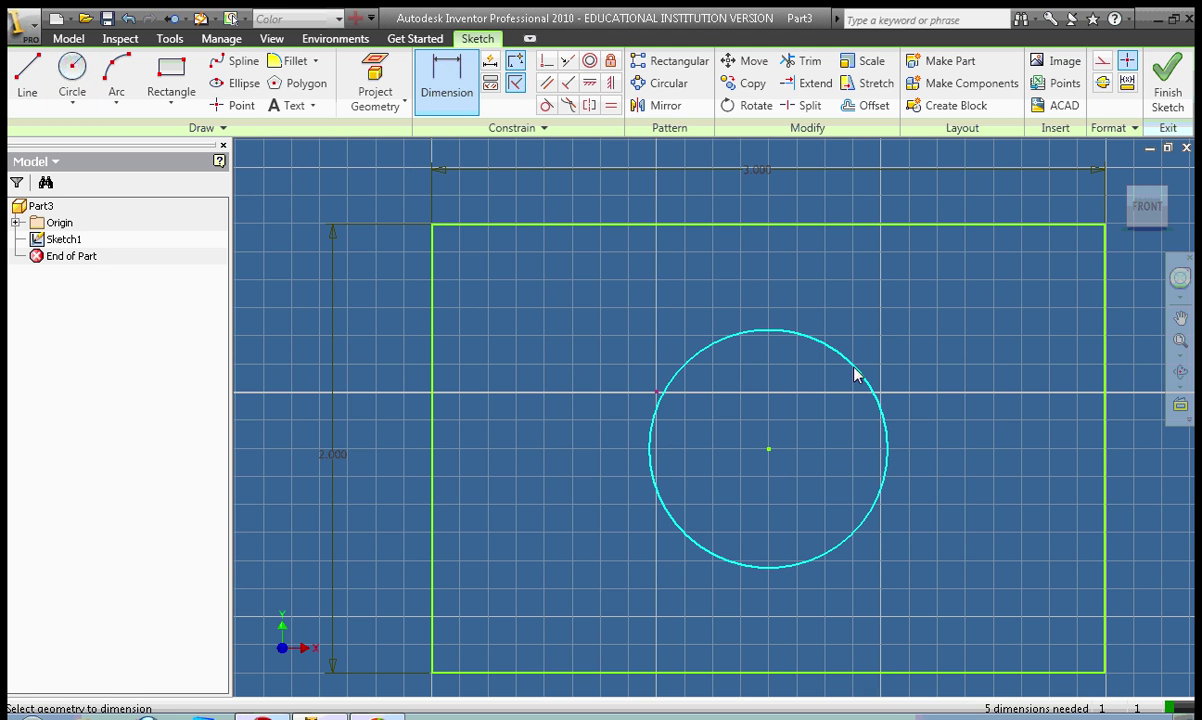
{"action": "left_click", "coordinate": [980, 327]}
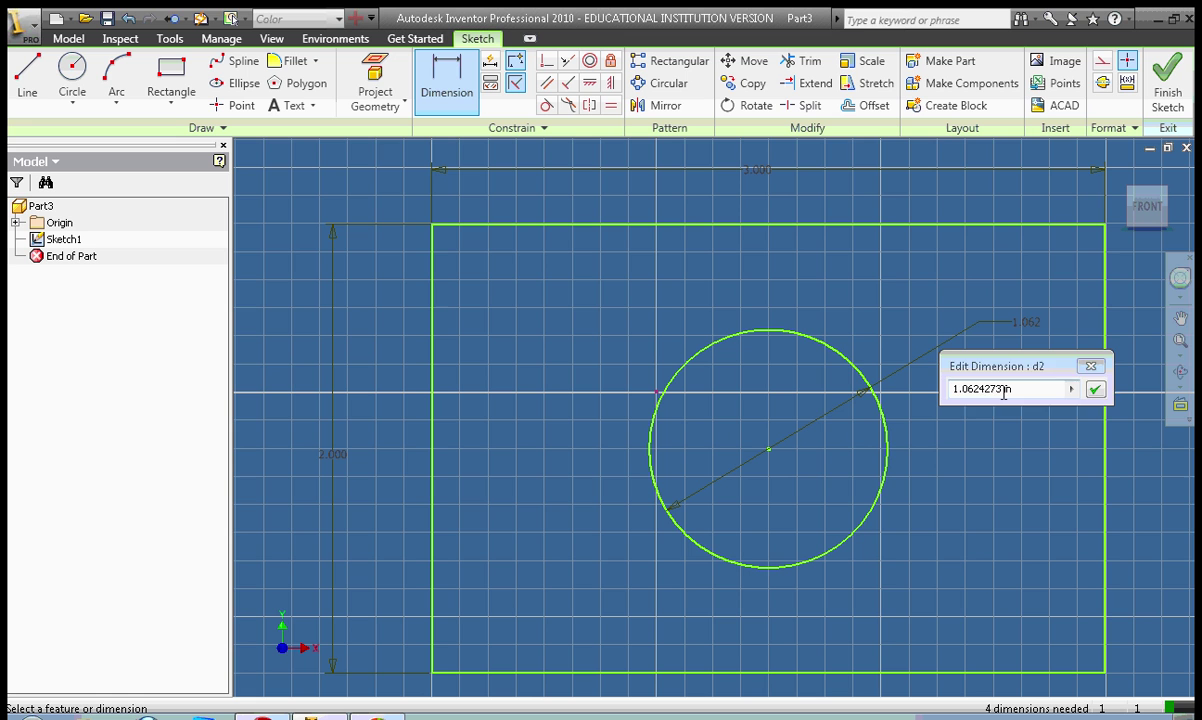
{"action": "type", "text": "1 in"}
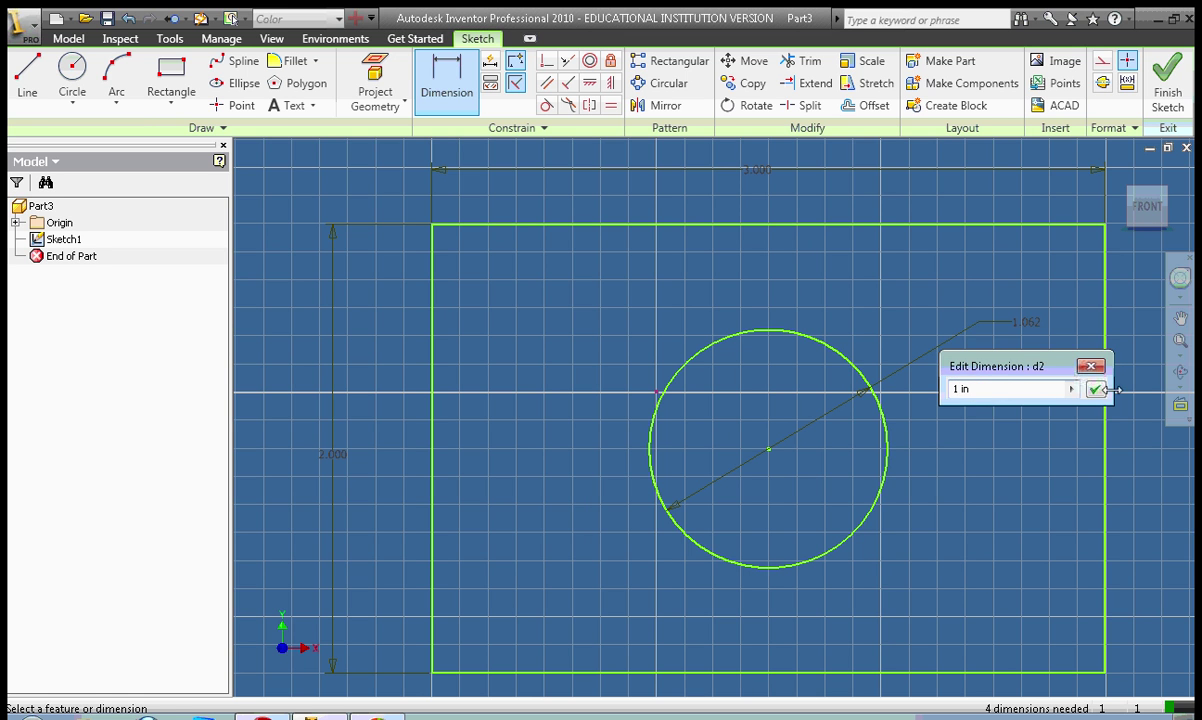
{"action": "left_click", "coordinate": [1104, 389]}
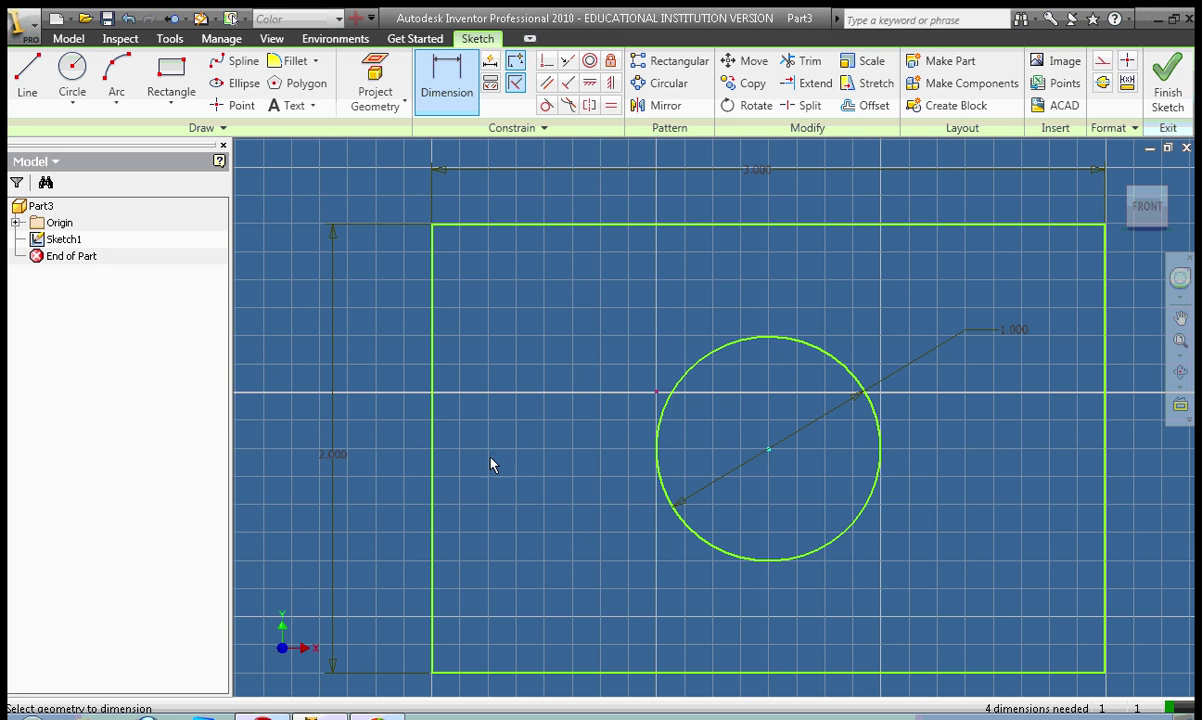
Locate the circle centre 1.500 in from the left edge and 1.000 in from the top.
{"action": "left_click", "coordinate": [433, 469]}
{"action": "left_click", "coordinate": [768, 450]}
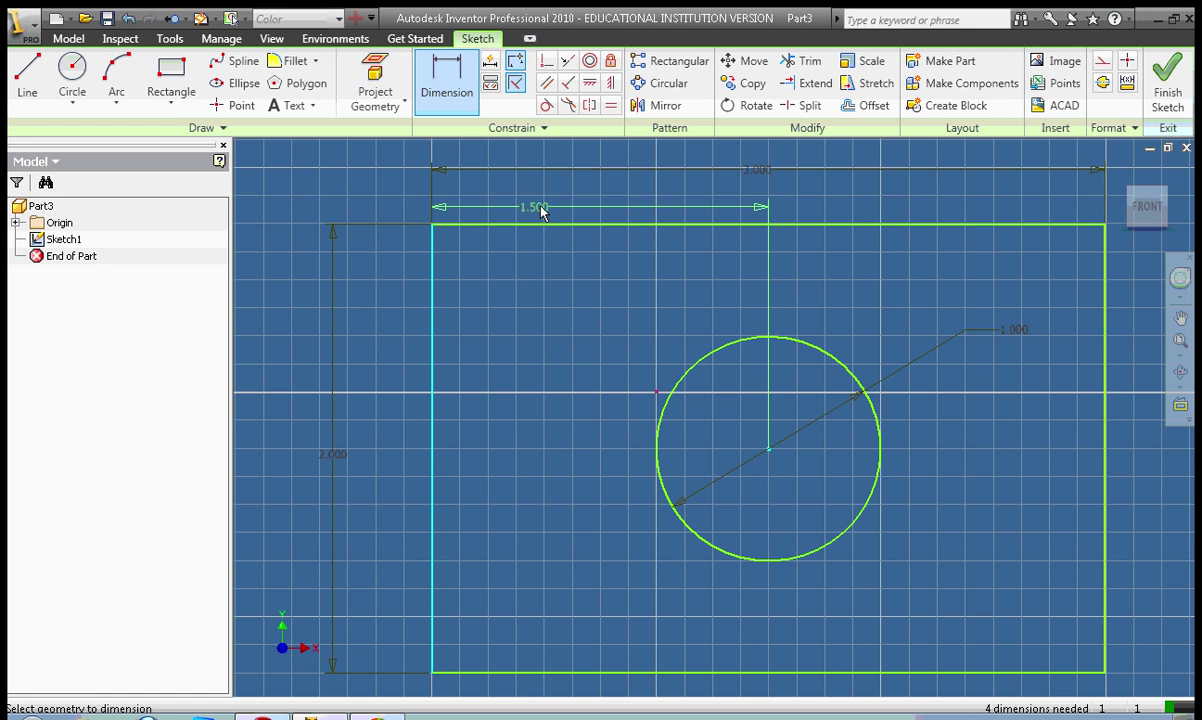
{"action": "left_click", "coordinate": [570, 203]}
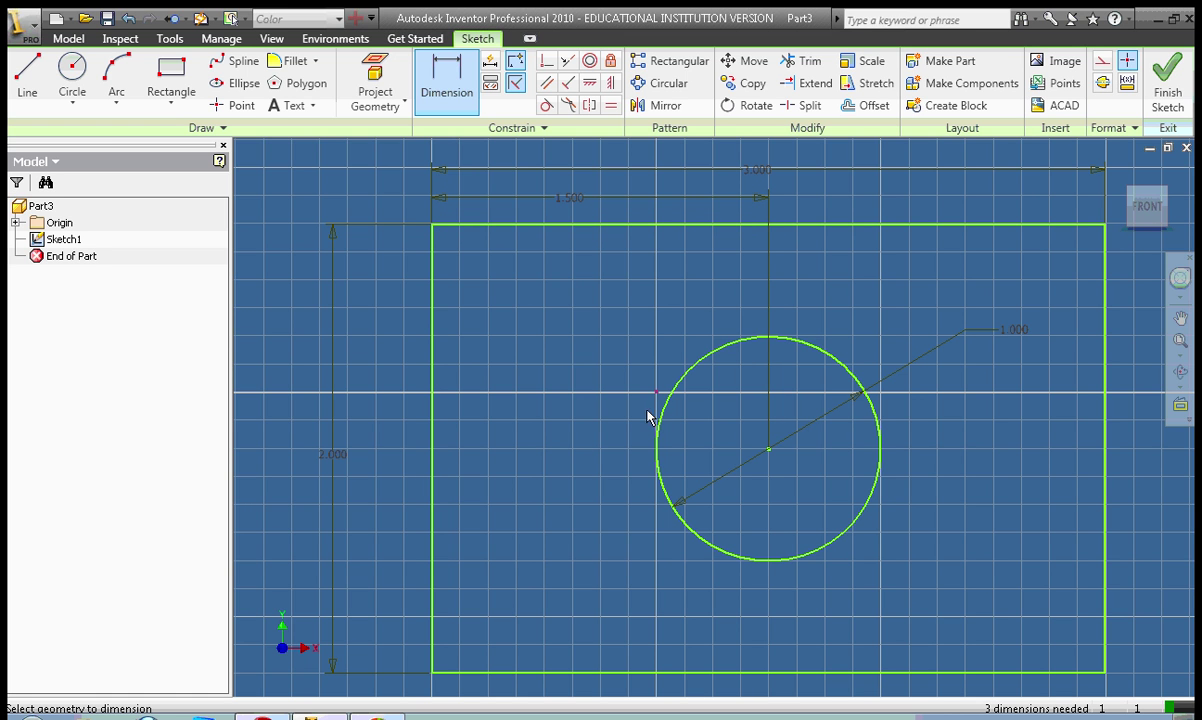
{"action": "left_click", "coordinate": [768, 450]}
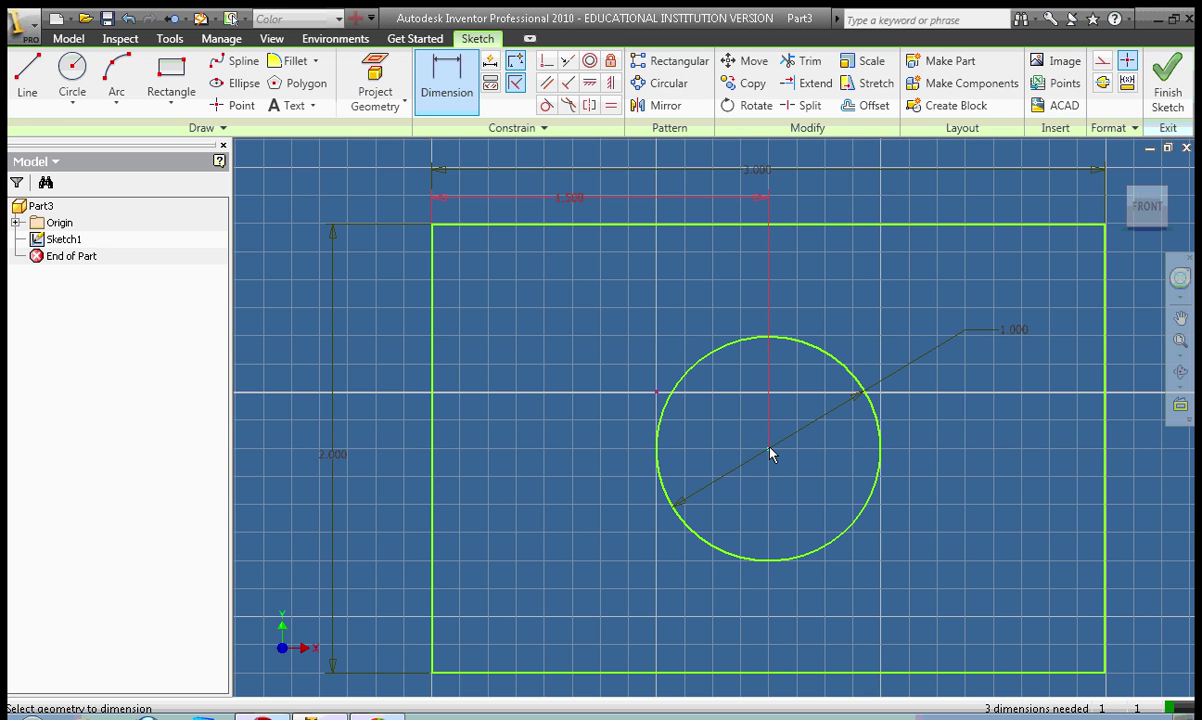
{"action": "left_click", "coordinate": [760, 225]}
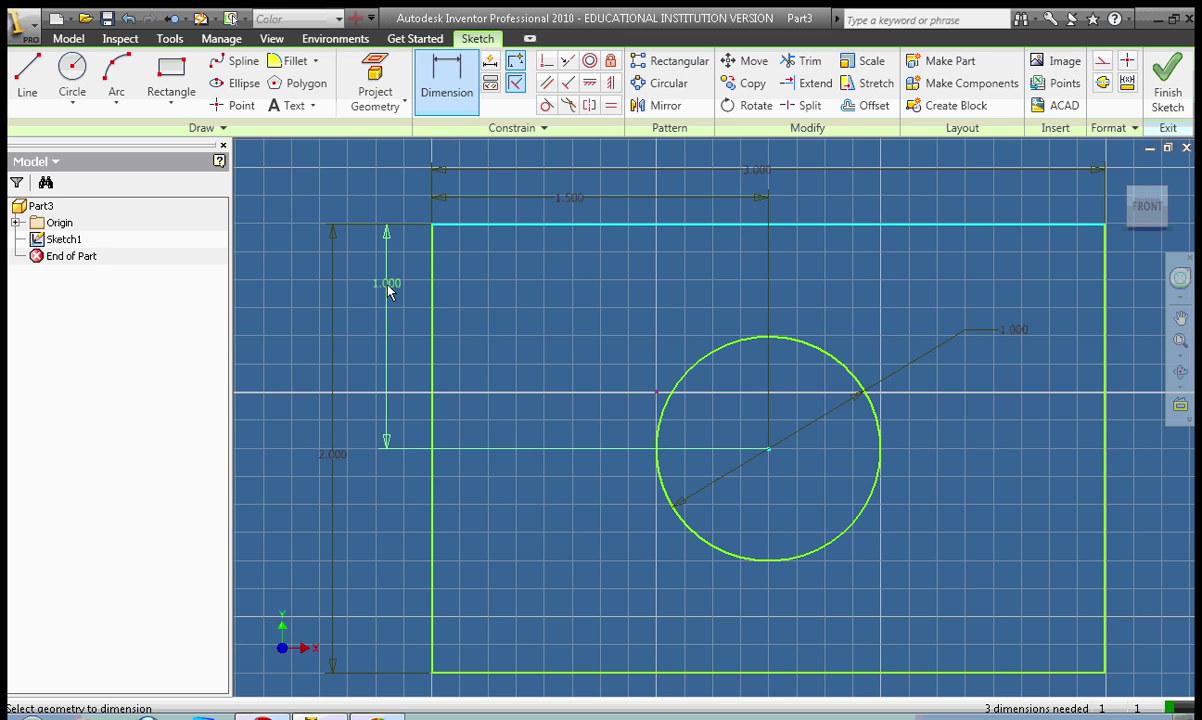
{"action": "left_click", "coordinate": [382, 340]}
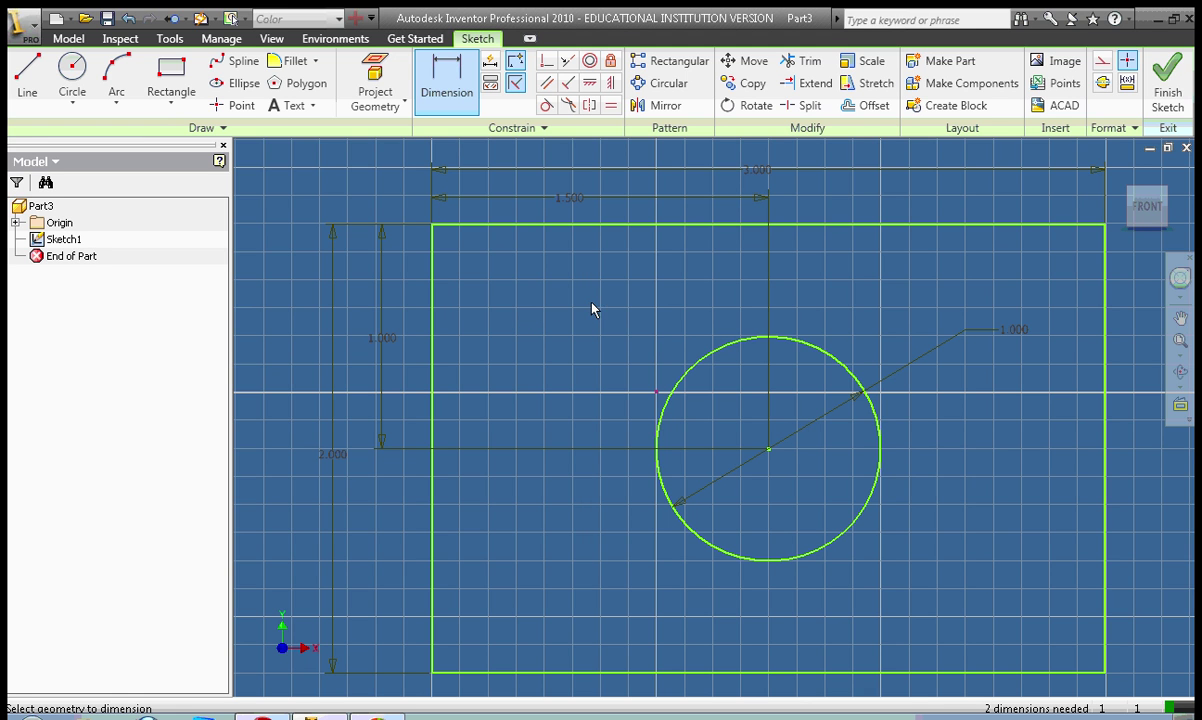
End the Dimension command and finish Sketch1 from the right-click menu.
{"action": "right_click", "coordinate": [846, 284]}
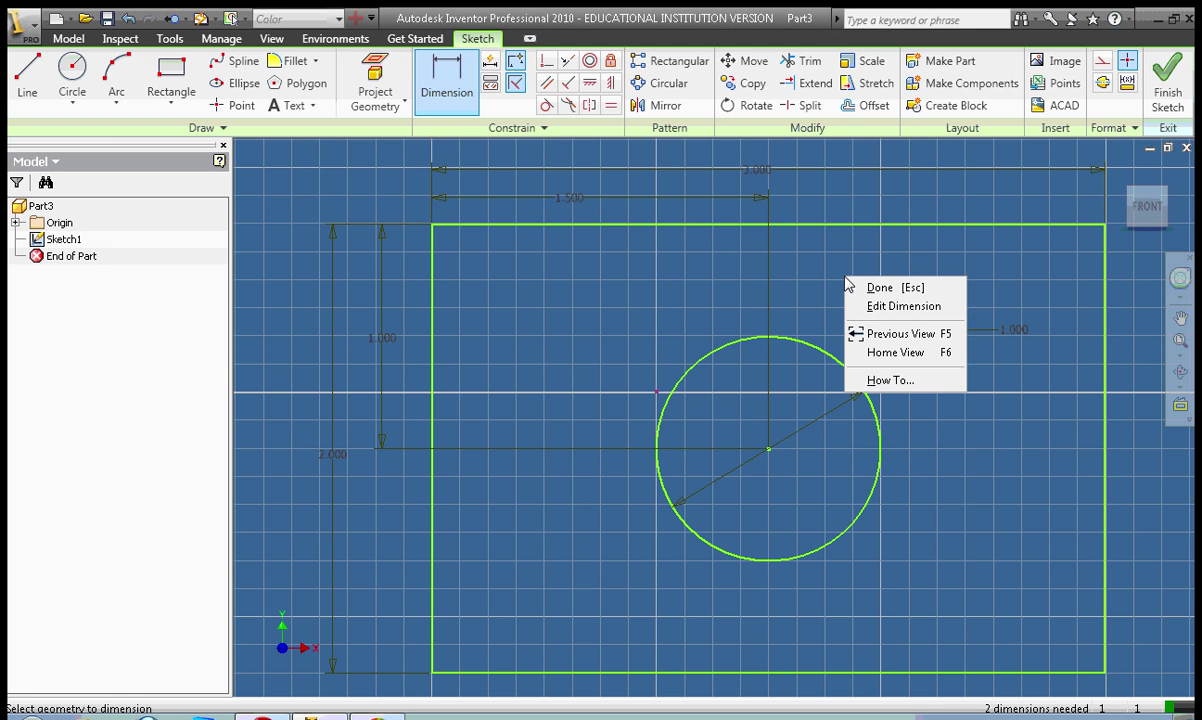
{"action": "left_click", "coordinate": [903, 296]}
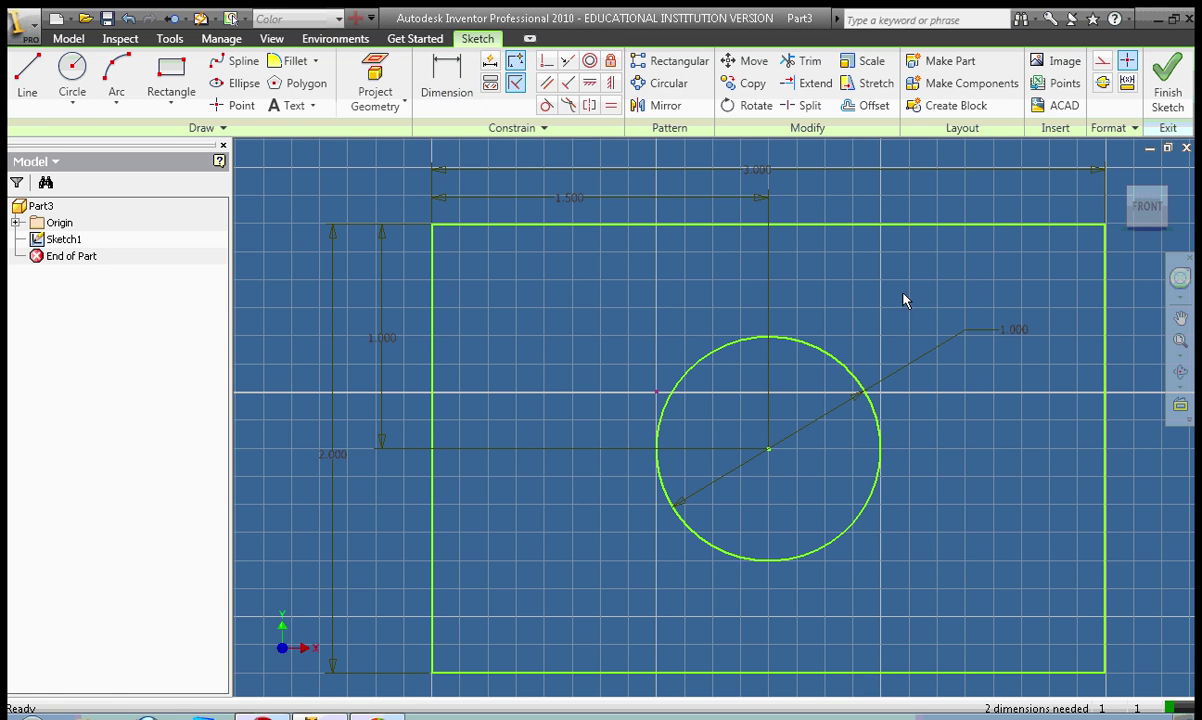
{"action": "right_click", "coordinate": [617, 289]}
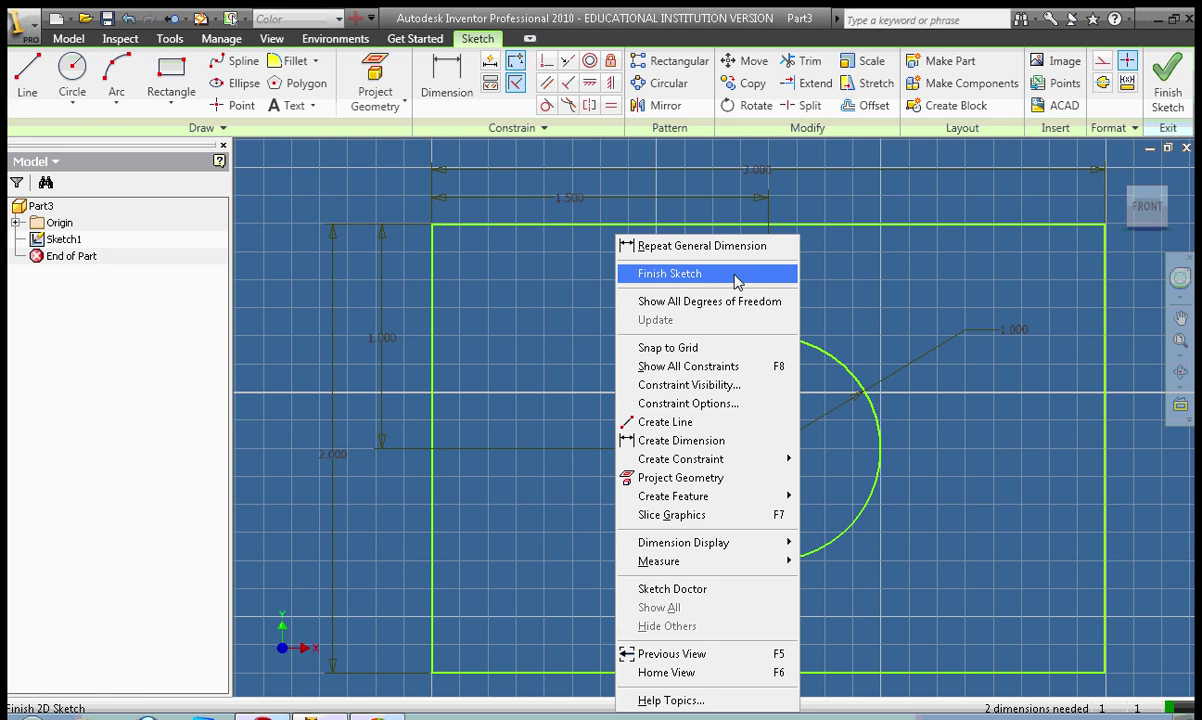
{"action": "left_click", "coordinate": [736, 280]}
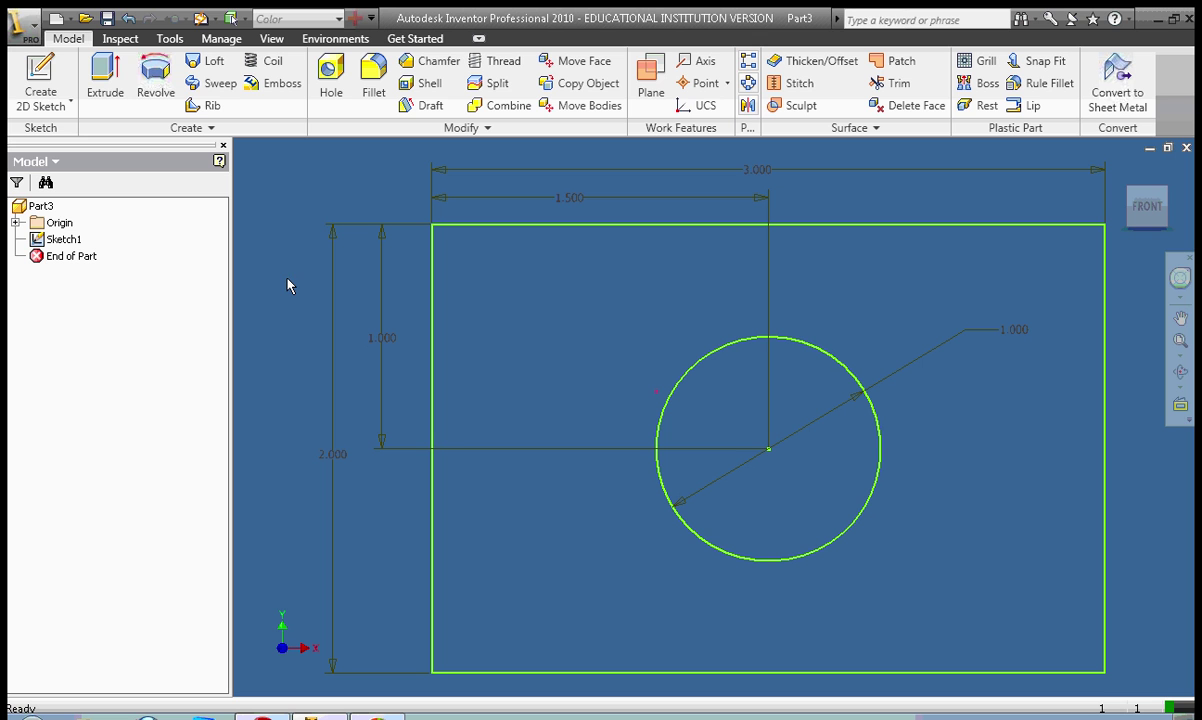
{"action": "left_click", "coordinate": [40, 206]}
Choose Edit Sketch on Sketch1 in the model browser.
{"action": "right_click", "coordinate": [465, 229]}
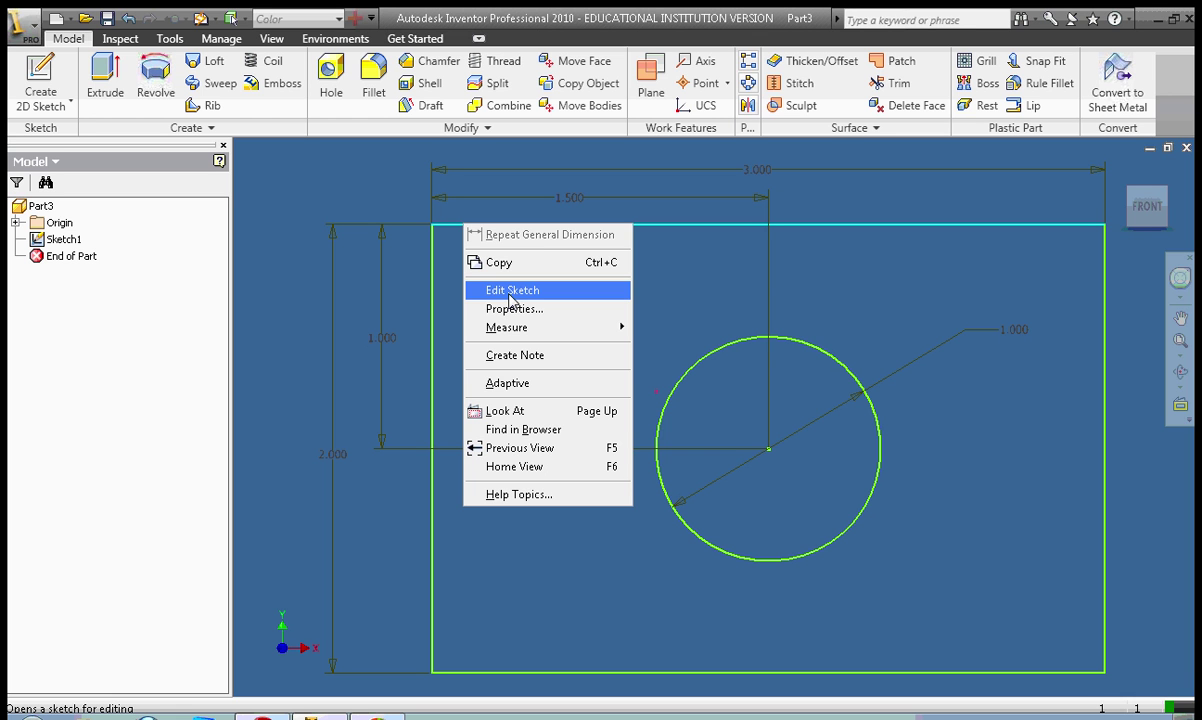
{"action": "left_click", "coordinate": [94, 292]}
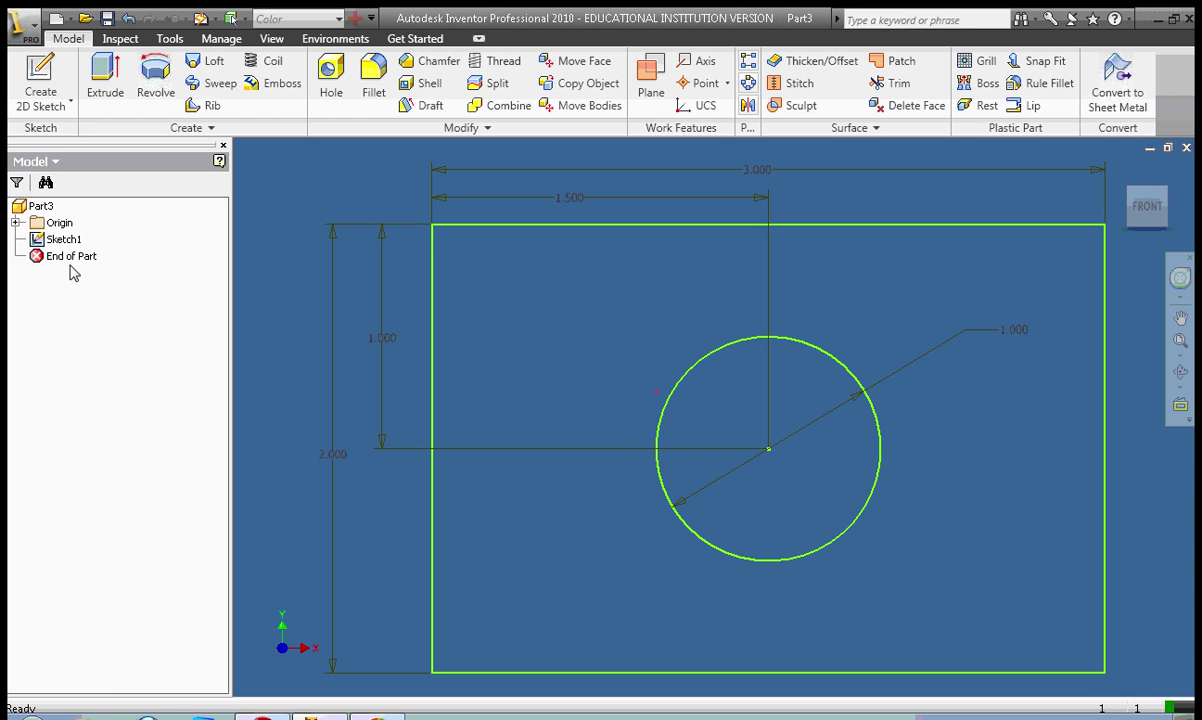
{"action": "left_click", "coordinate": [42, 246]}
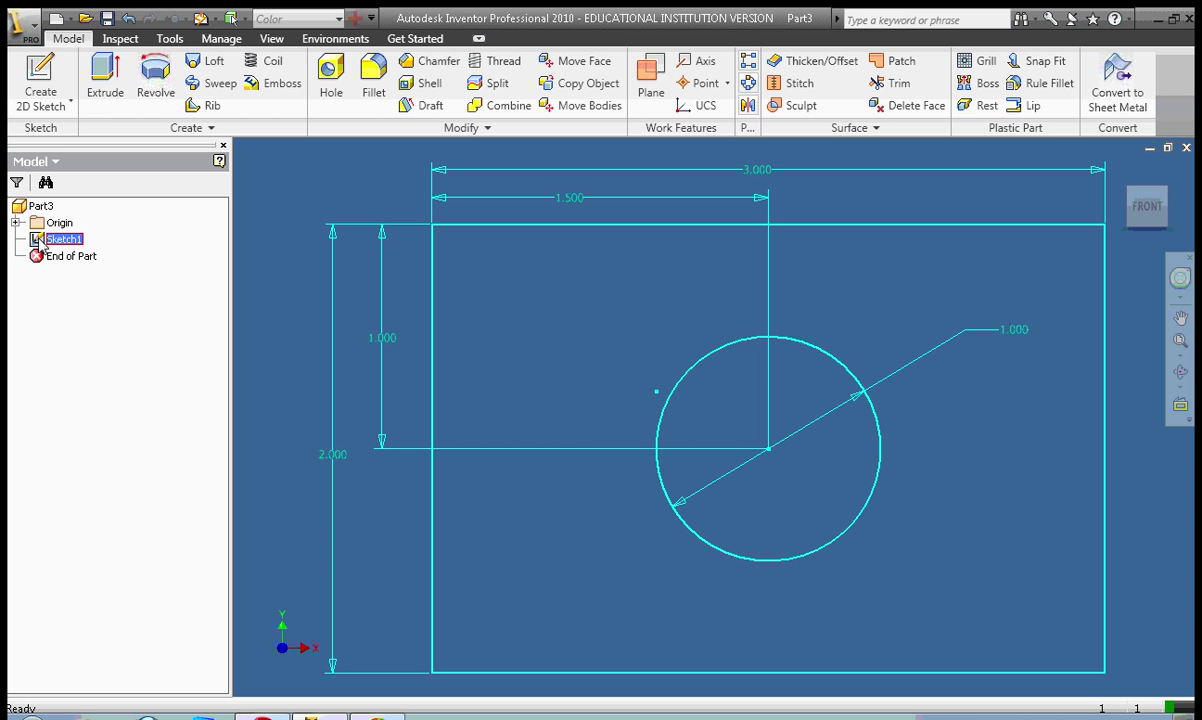
{"action": "right_click", "coordinate": [42, 246]}
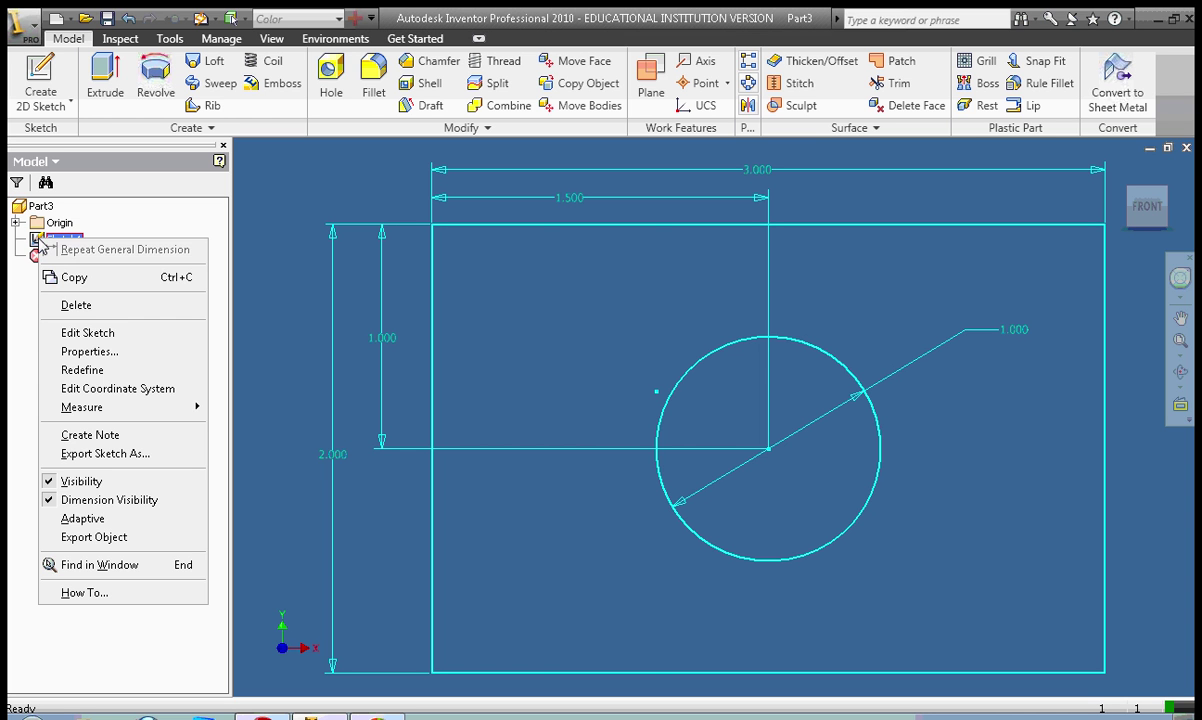
{"action": "left_click", "coordinate": [116, 331]}
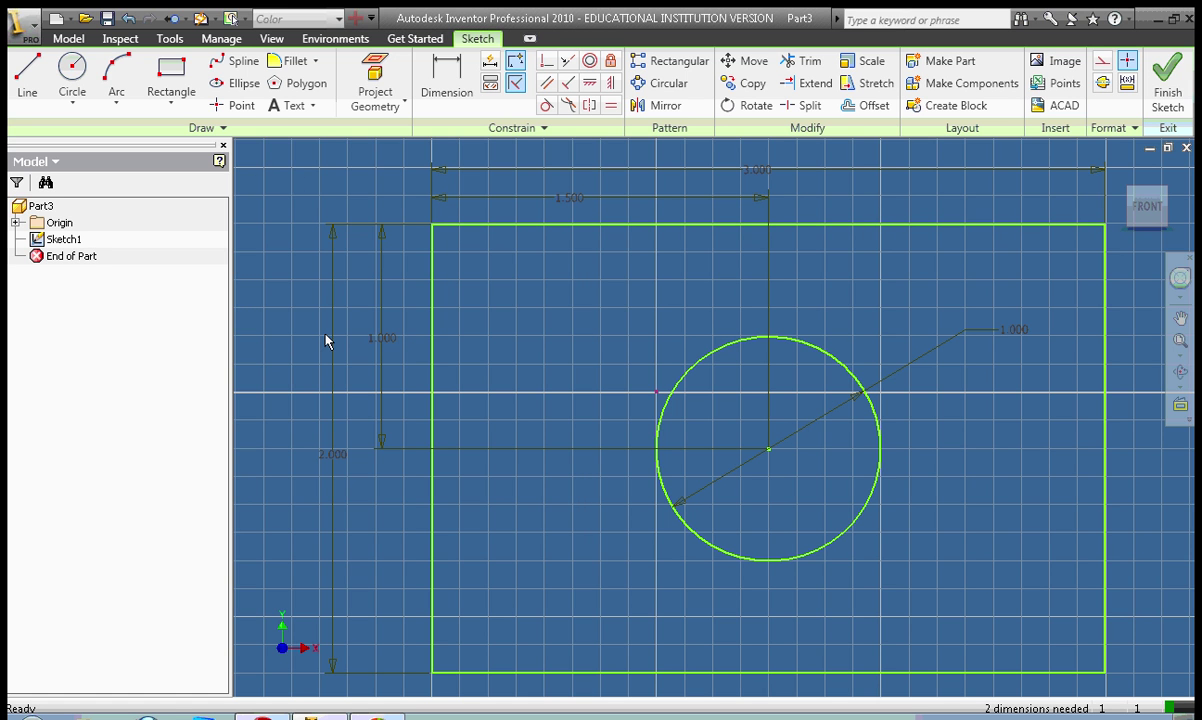
Change the circle's diameter dimension from 1.000 to 1.5 in.
{"action": "left_click", "coordinate": [1012, 330]}
{"action": "left_click", "coordinate": [447, 76]}
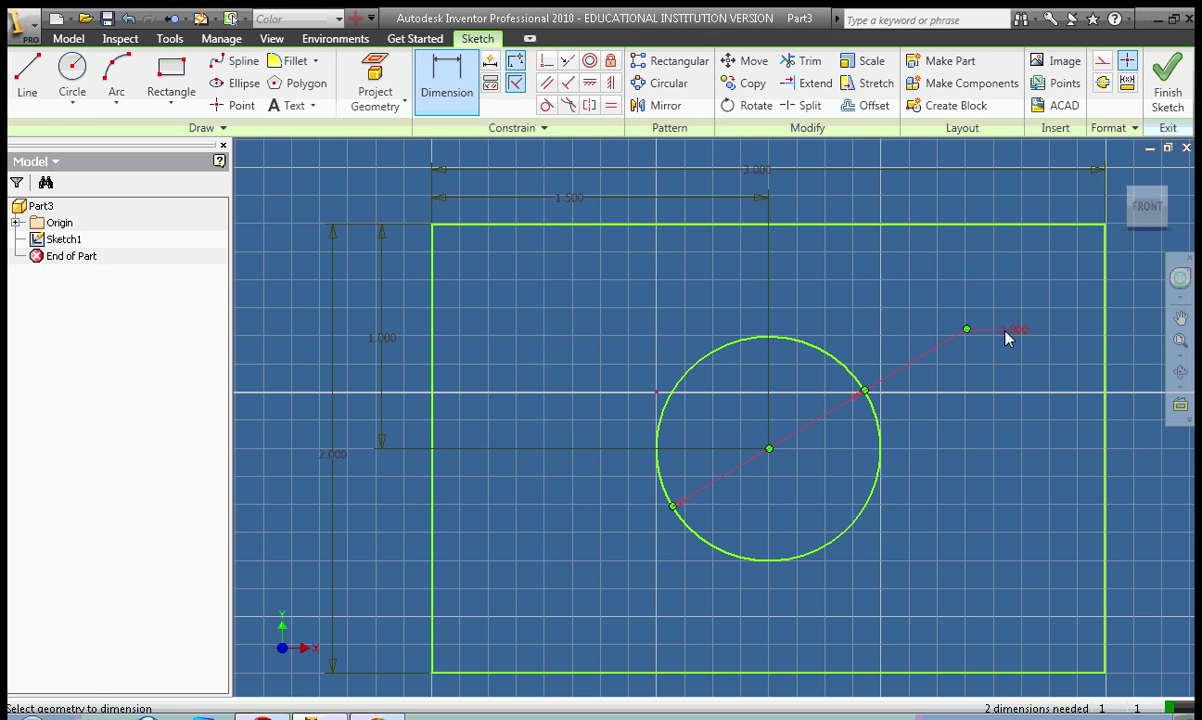
{"action": "left_click", "coordinate": [1007, 338]}
{"action": "double_click", "coordinate": [944, 405]}
{"action": "key", "text": "BackSpace"}
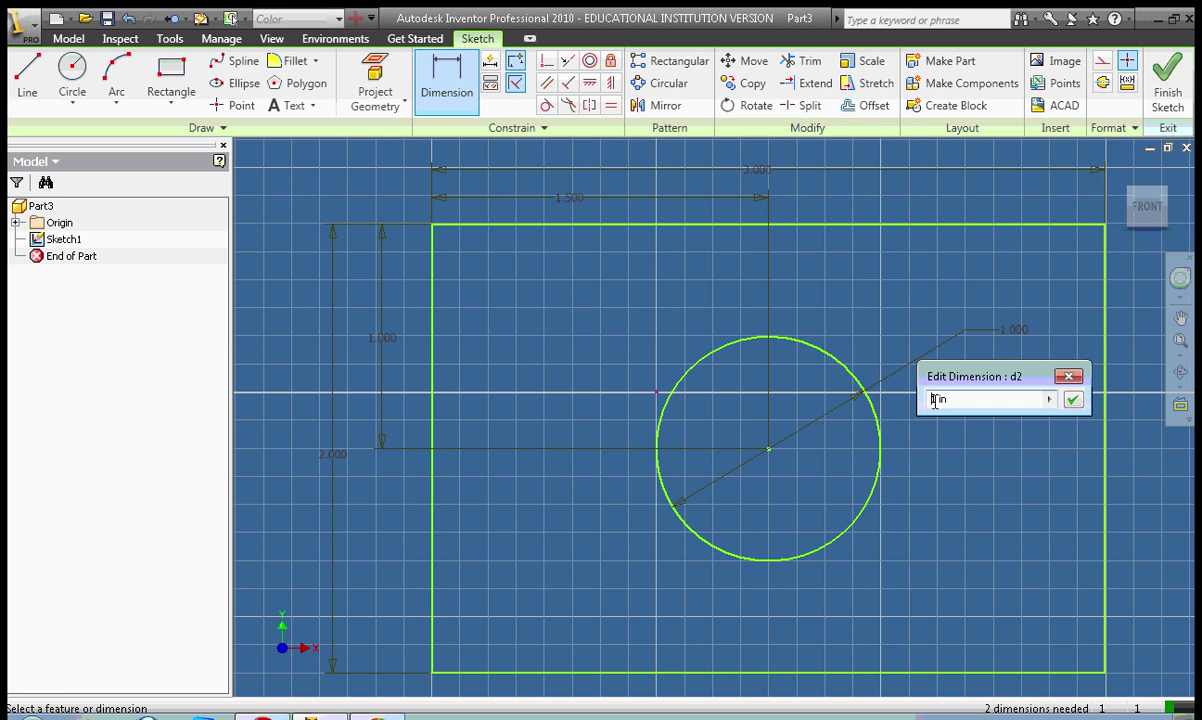
{"action": "type", "text": "1.5"}
{"action": "left_click", "coordinate": [1073, 400]}
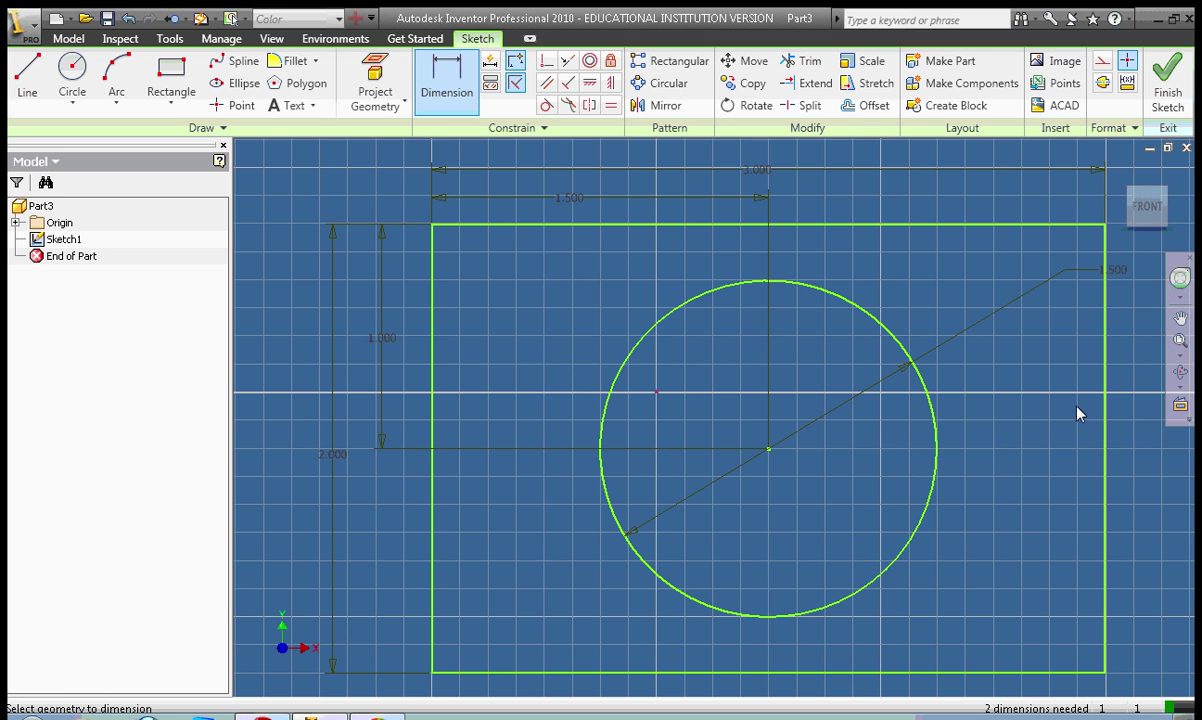
Exit dimensioning and finish the edited sketch.
{"action": "right_click", "coordinate": [550, 297]}
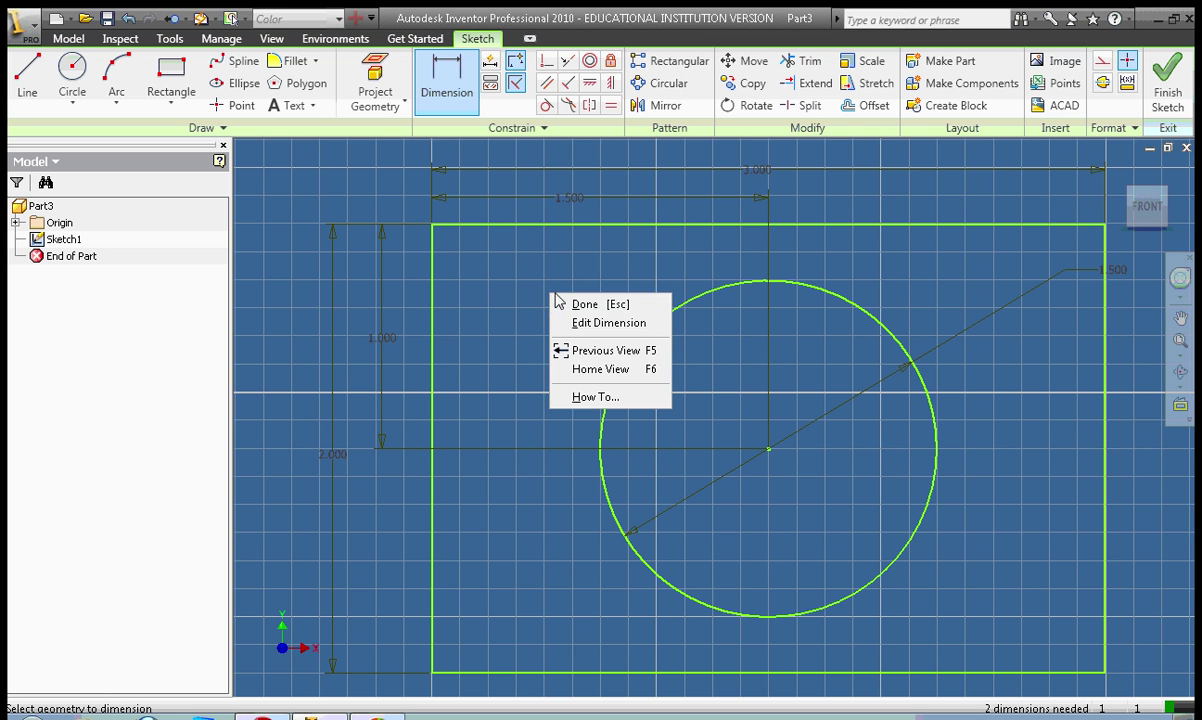
{"action": "left_click", "coordinate": [565, 304]}
{"action": "right_click", "coordinate": [542, 314]}
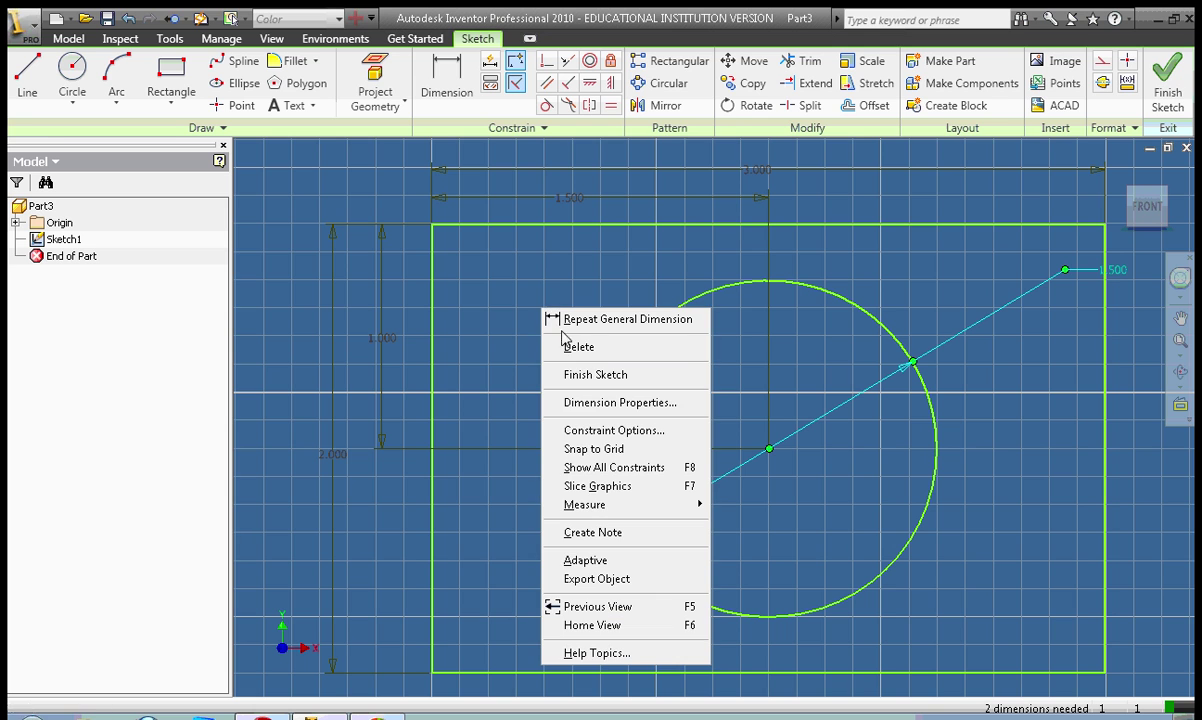
{"action": "left_click", "coordinate": [577, 373]}
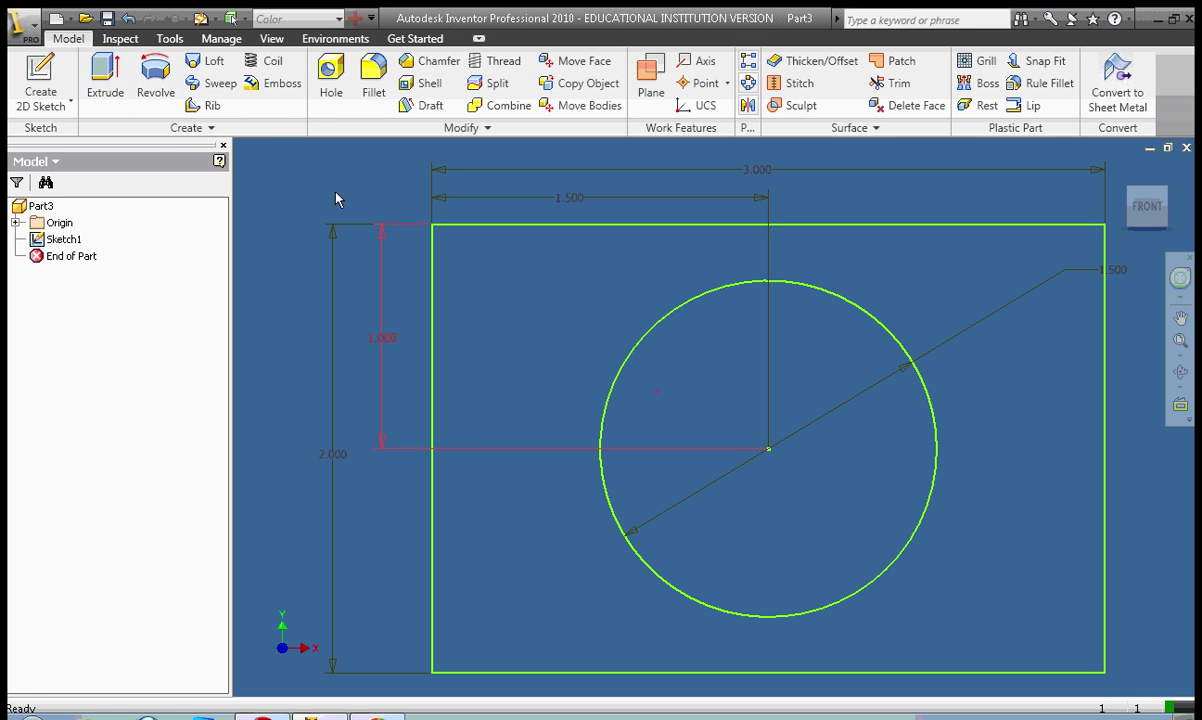
Start Extrude, move its dialog aside, and pick the region between rectangle and circle as profile.
{"action": "left_click", "coordinate": [104, 87]}
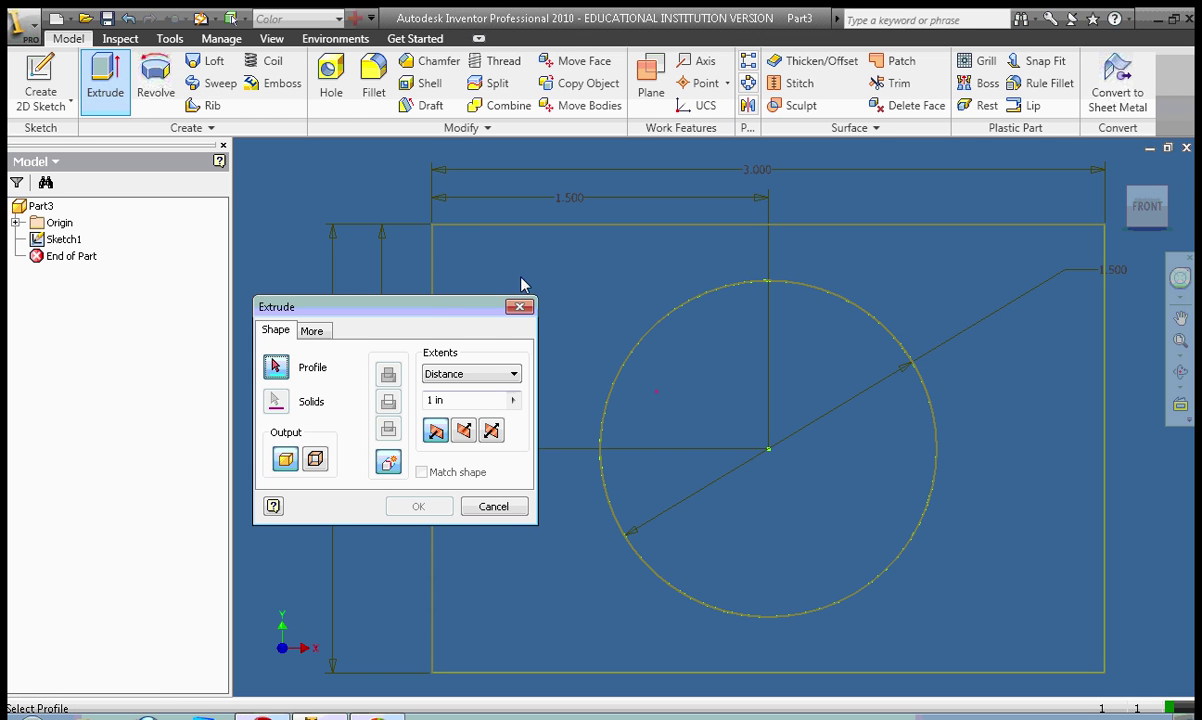
{"action": "left_click_drag", "start_coordinate": [414, 309], "coordinate": [442, 287]}
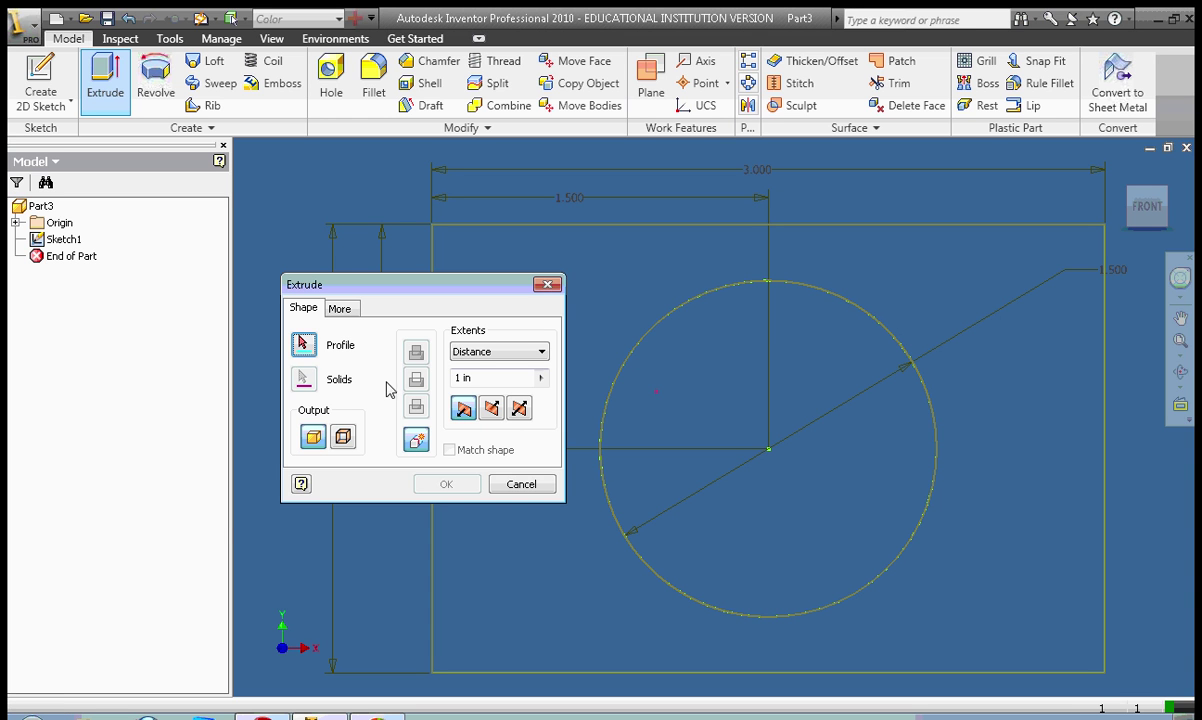
{"action": "left_click_drag", "start_coordinate": [394, 290], "coordinate": [324, 320]}
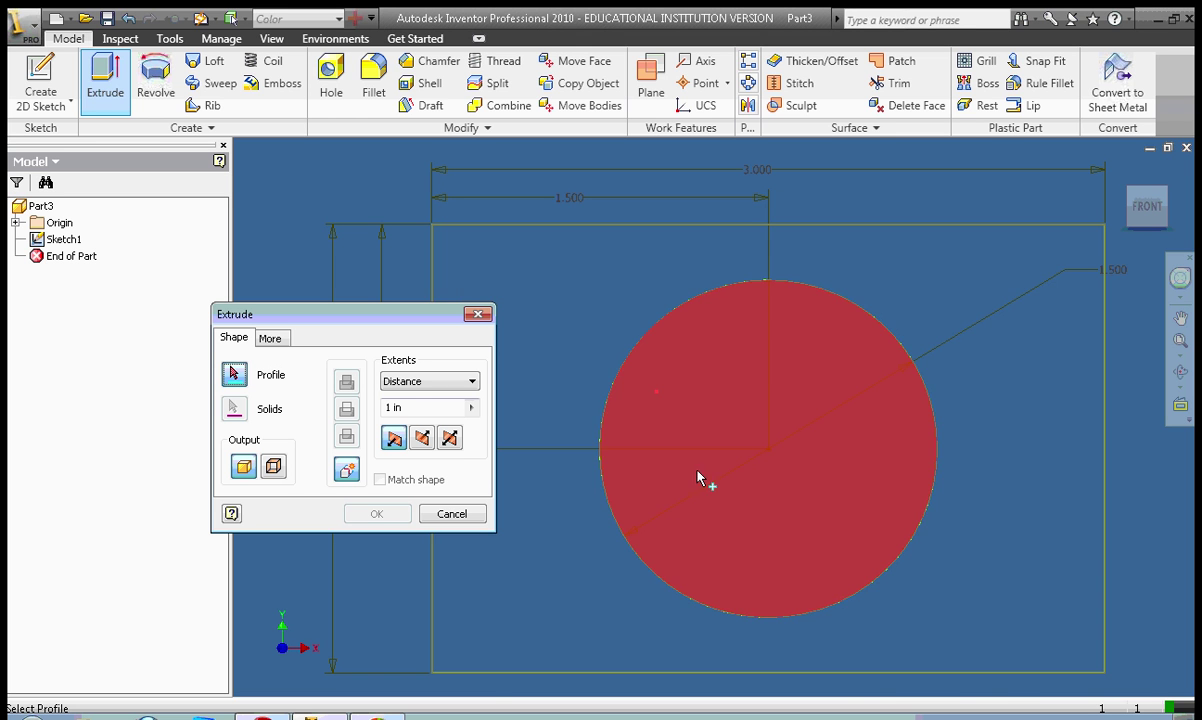
{"action": "left_click", "coordinate": [548, 482]}
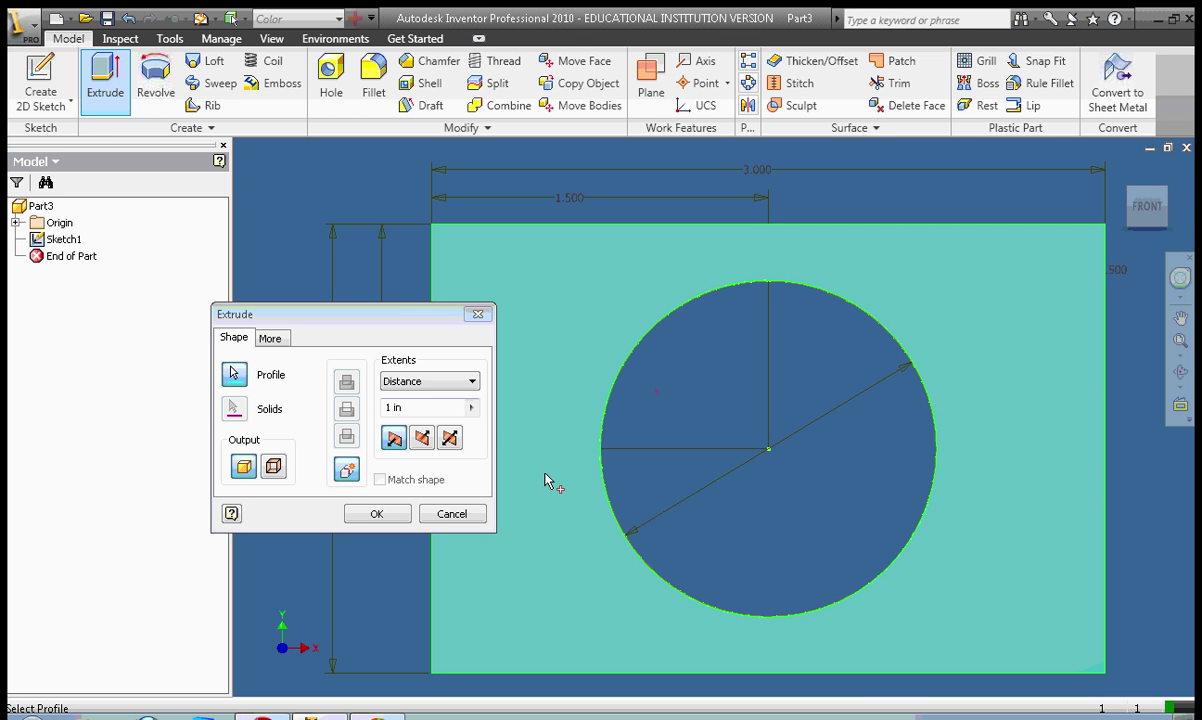
Shift the Extrude dialog aside and orbit with the ViewCube to see the block-with-hole preview in 3D.
{"action": "mouse_move", "coordinate": [1145, 200]}
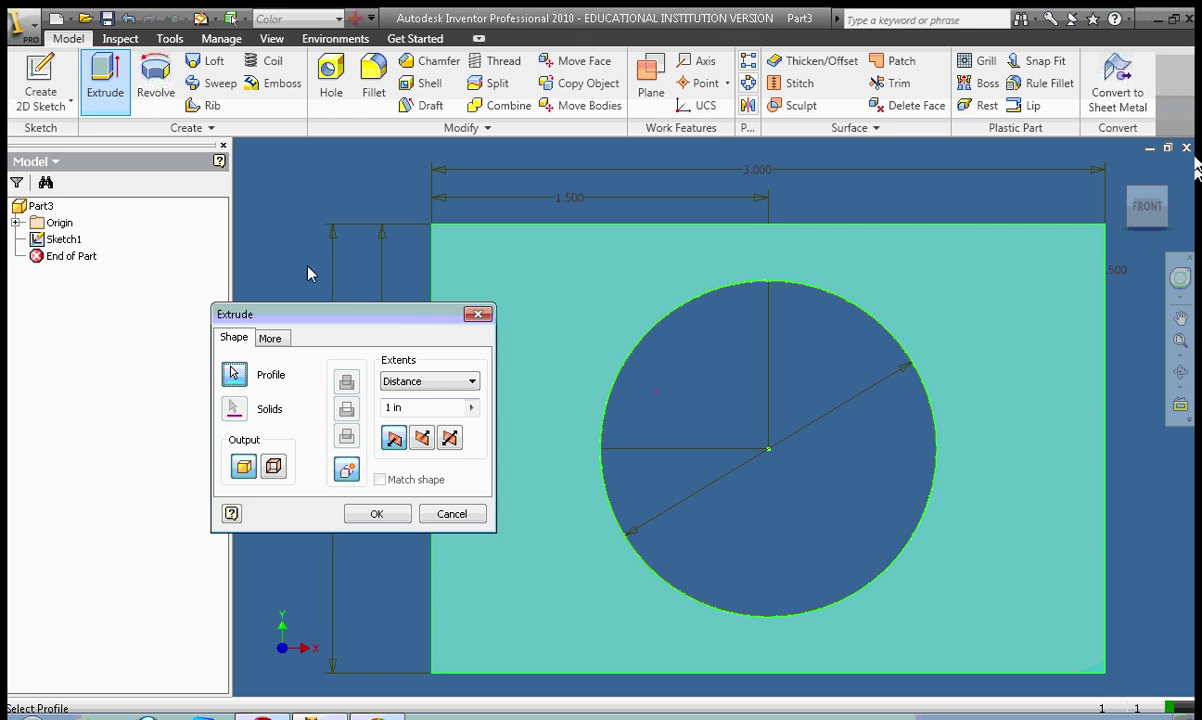
{"action": "left_click_drag", "start_coordinate": [300, 314], "coordinate": [198, 257]}
{"action": "mouse_move", "coordinate": [1148, 201]}
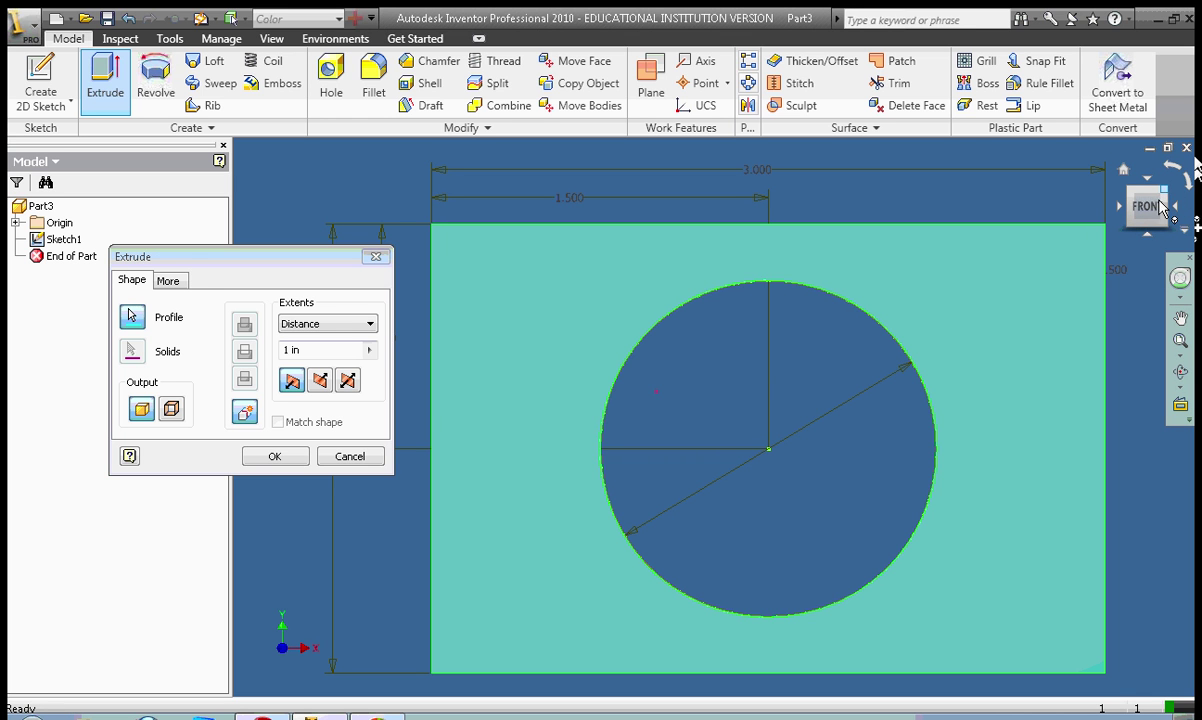
{"action": "left_click_drag", "start_coordinate": [1140, 212], "coordinate": [1160, 201]}
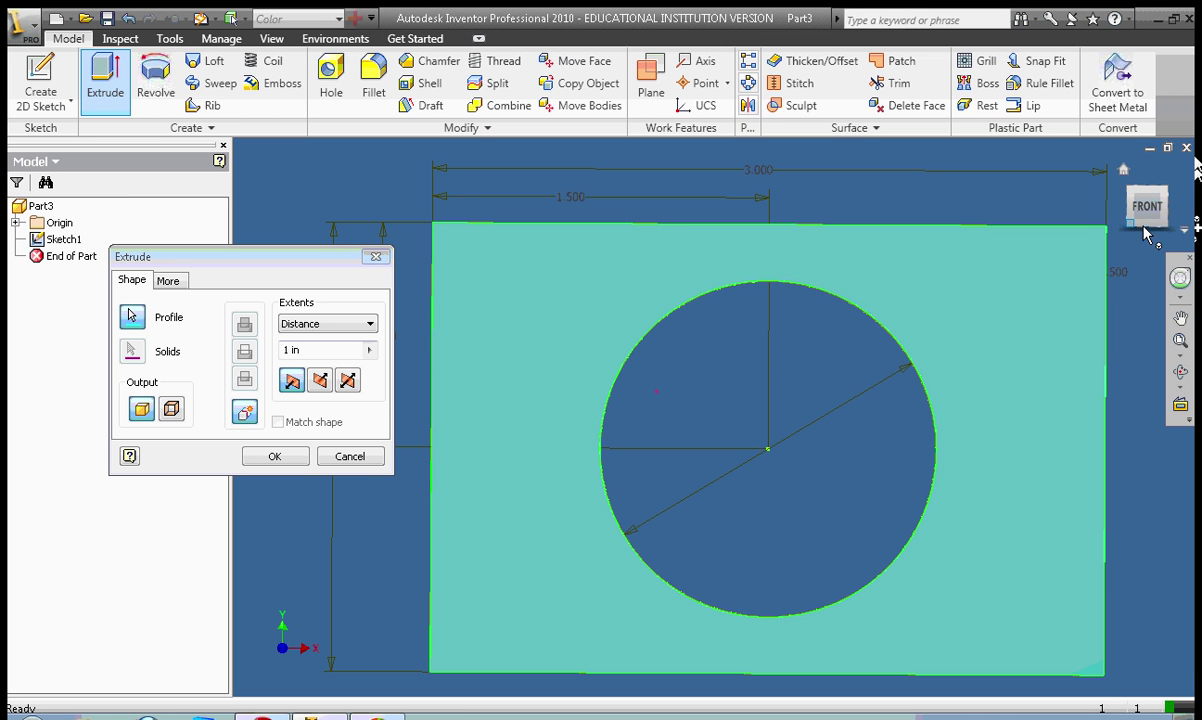
{"action": "mouse_move", "coordinate": [1165, 197]}
{"action": "left_mouse_down"}
{"action": "mouse_move", "coordinate": [1100, 190]}
{"action": "mouse_move", "coordinate": [1028, 220]}
{"action": "mouse_move", "coordinate": [1052, 229]}
{"action": "mouse_move", "coordinate": [1062, 200]}
{"action": "mouse_move", "coordinate": [1046, 196]}
{"action": "mouse_move", "coordinate": [1052, 240]}
{"action": "mouse_move", "coordinate": [1073, 228]}
{"action": "mouse_move", "coordinate": [1045, 207]}
{"action": "left_mouse_up"}
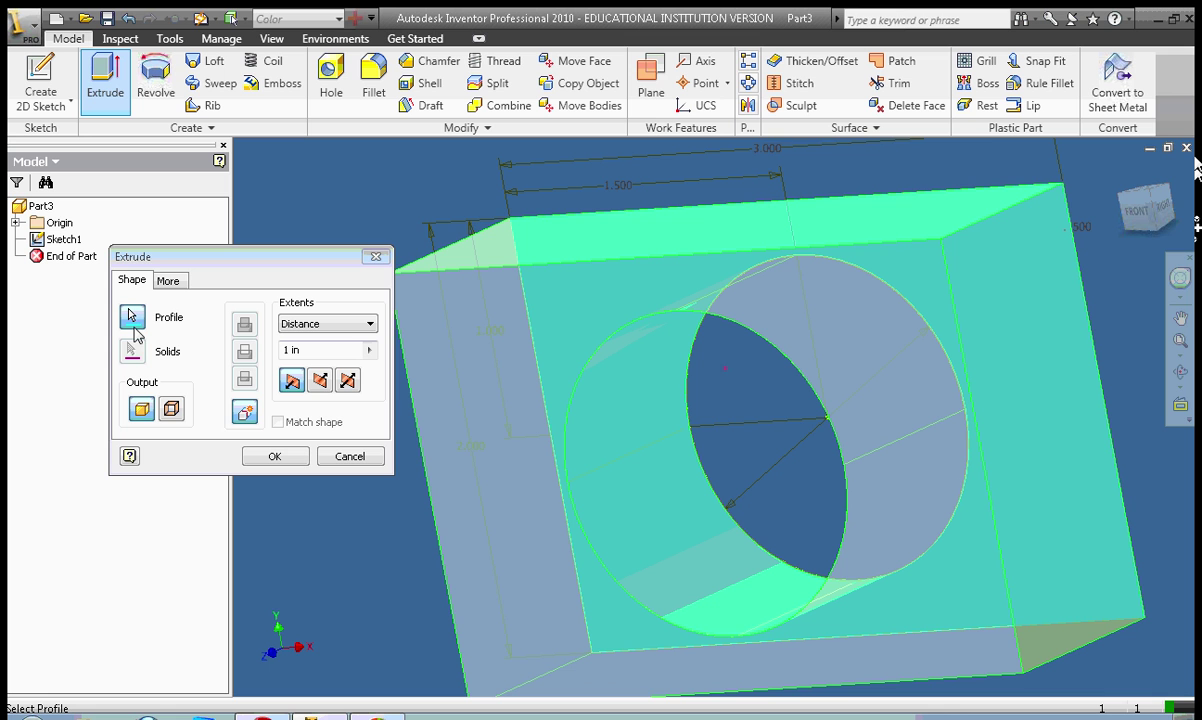
Reposition the Extrude dialog and try the flipped, symmetric and default direction options.
{"action": "left_click", "coordinate": [132, 318]}
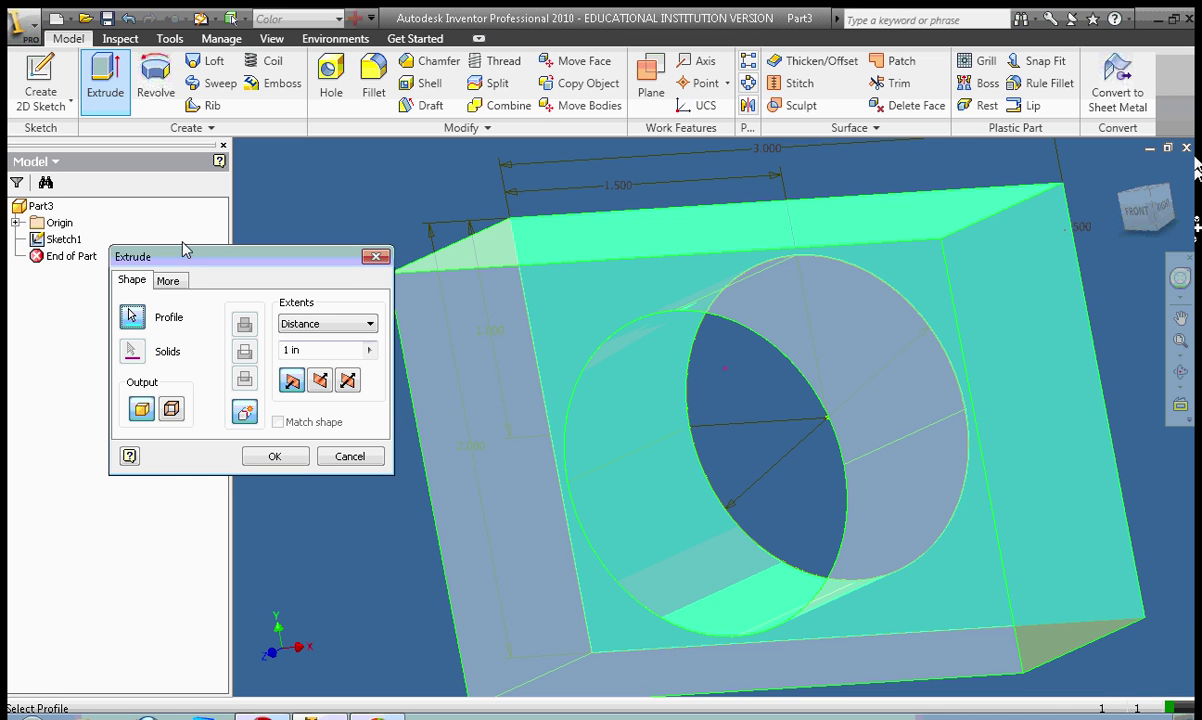
{"action": "left_click_drag", "start_coordinate": [184, 250], "coordinate": [112, 230]}
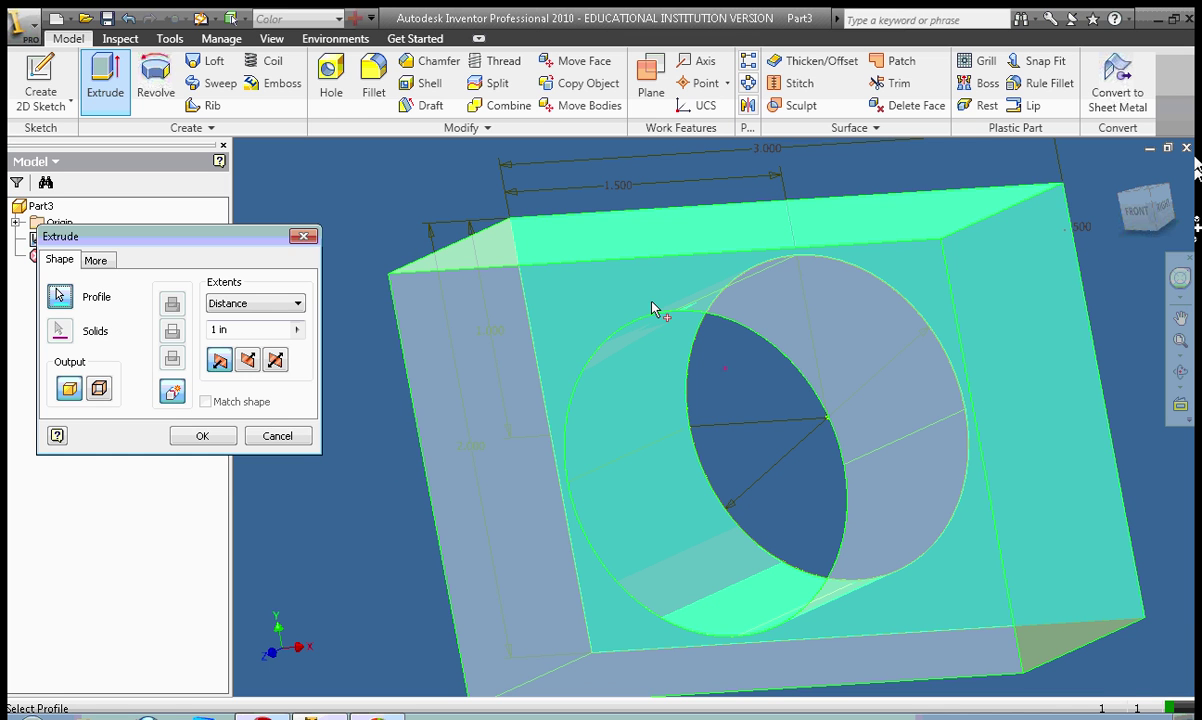
{"action": "left_click", "coordinate": [249, 360]}
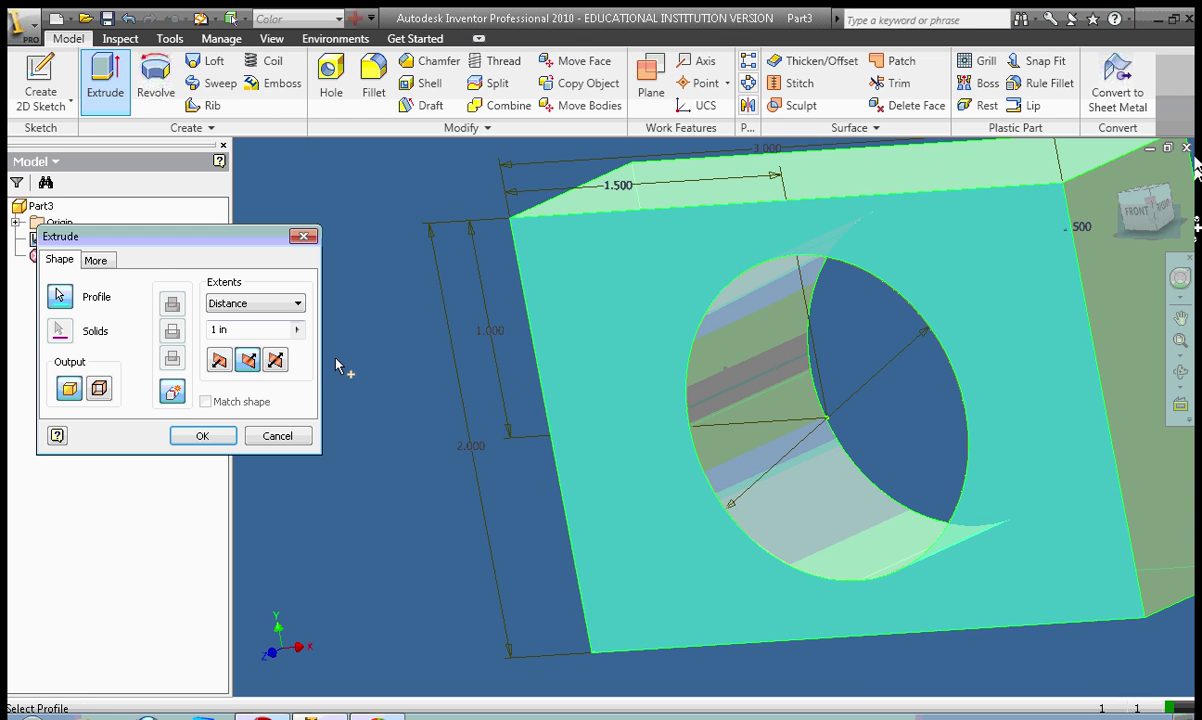
{"action": "left_click", "coordinate": [276, 360]}
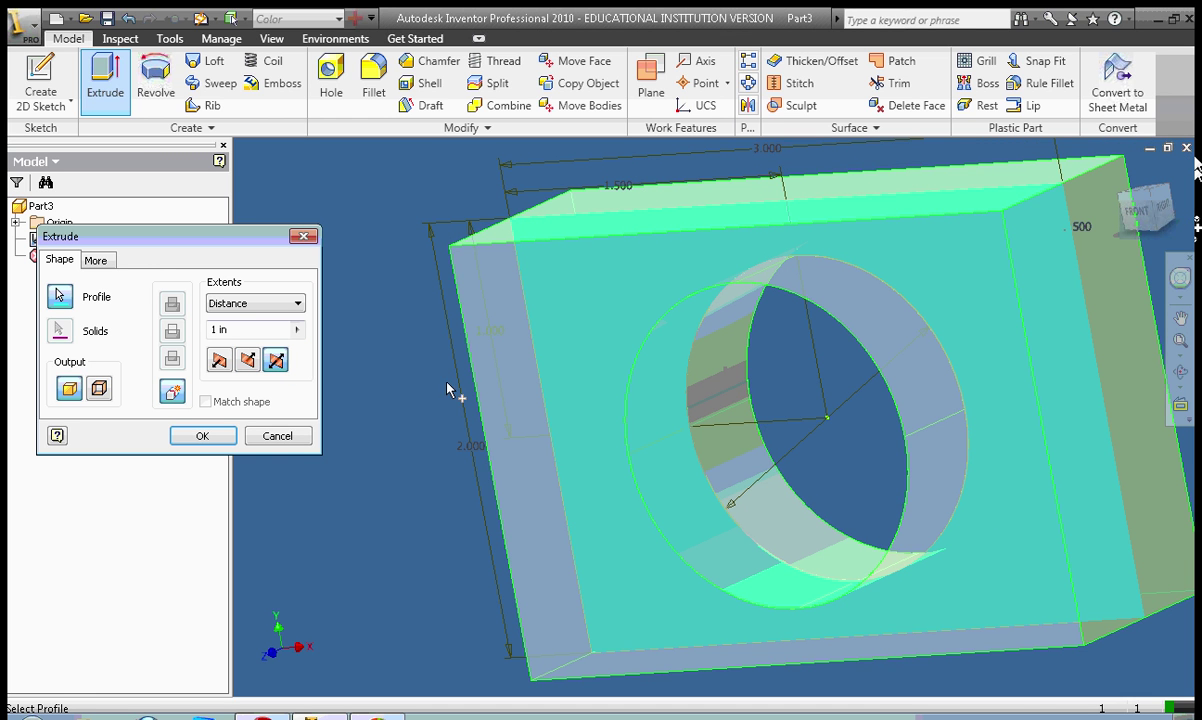
{"action": "left_click", "coordinate": [219, 362]}
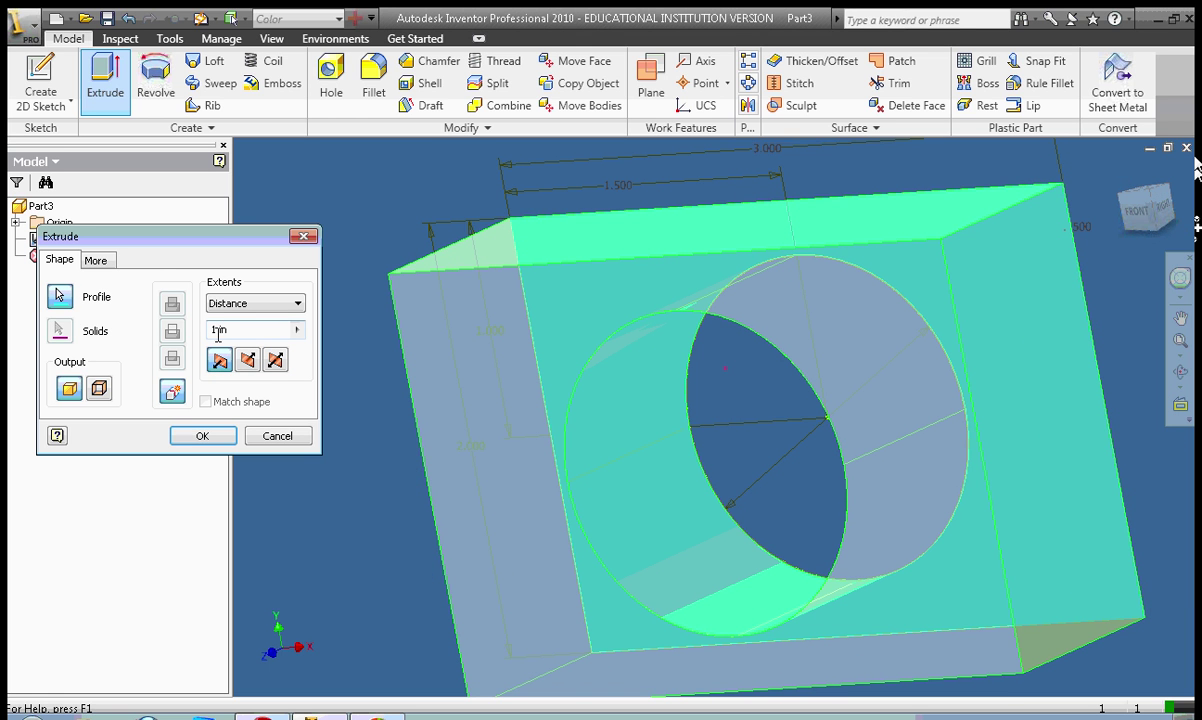
Try flipped distances of 10 and 100 in while zooming out, then create the extrusion at 3 in.
{"action": "left_click_drag", "start_coordinate": [218, 329], "coordinate": [197, 331]}
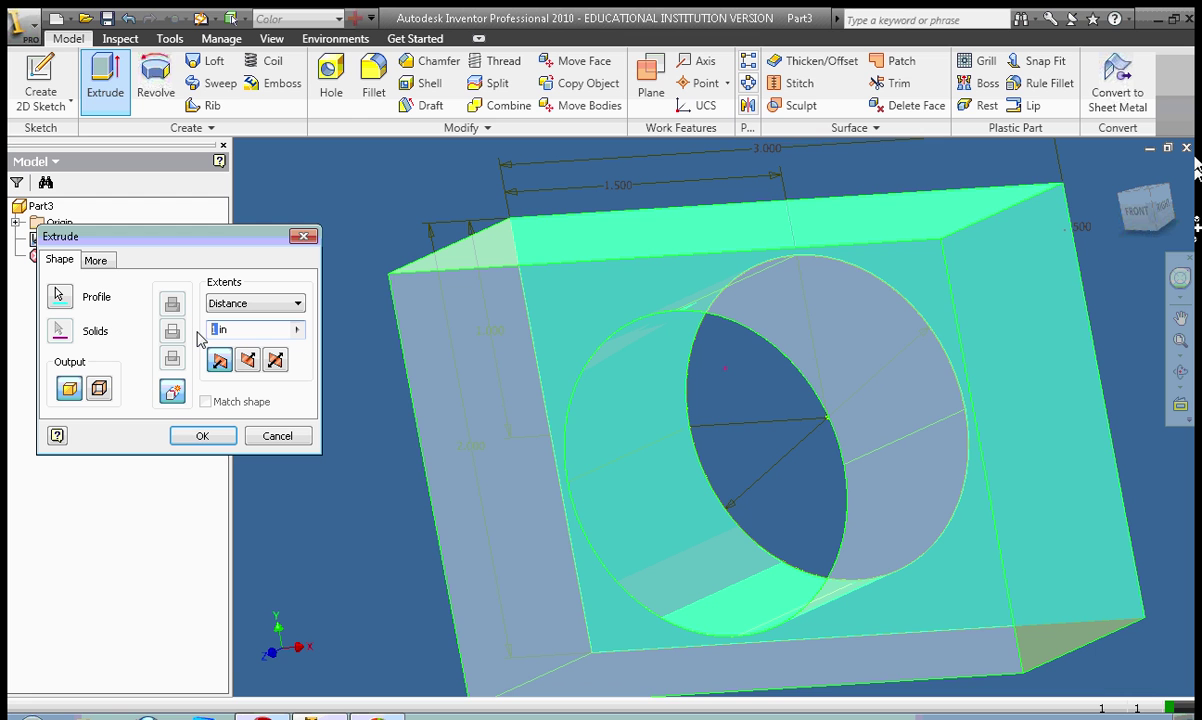
{"action": "type", "text": "10"}
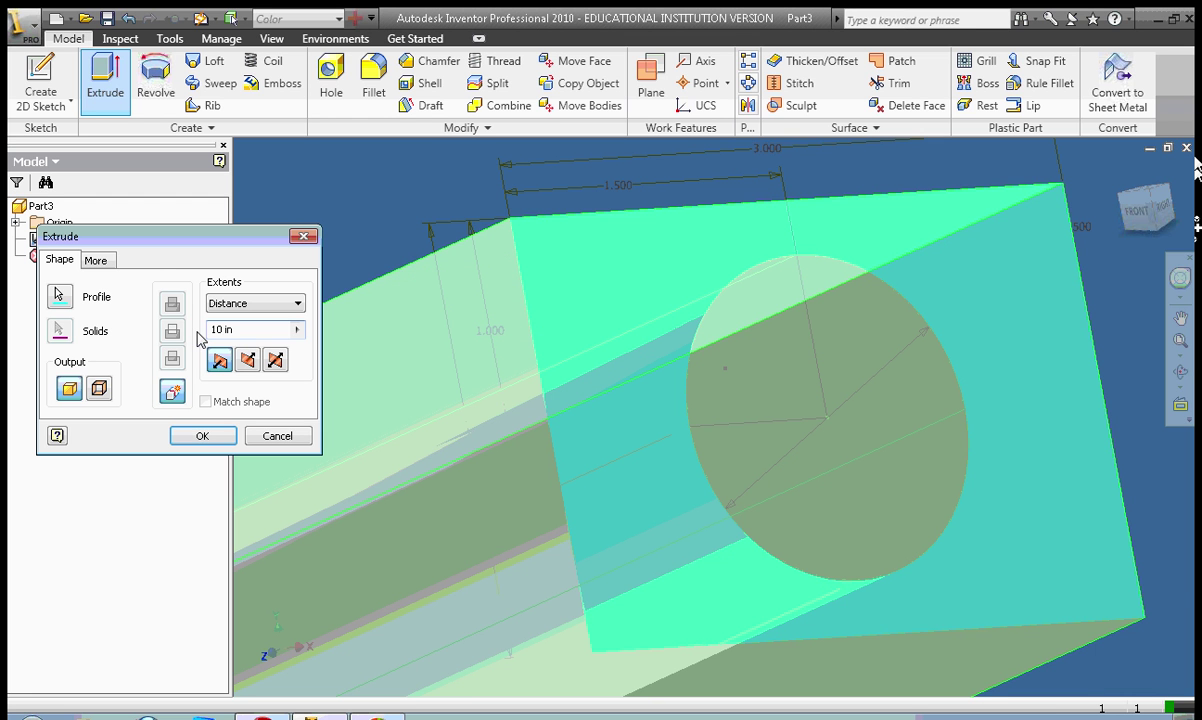
{"action": "left_click", "coordinate": [248, 361]}
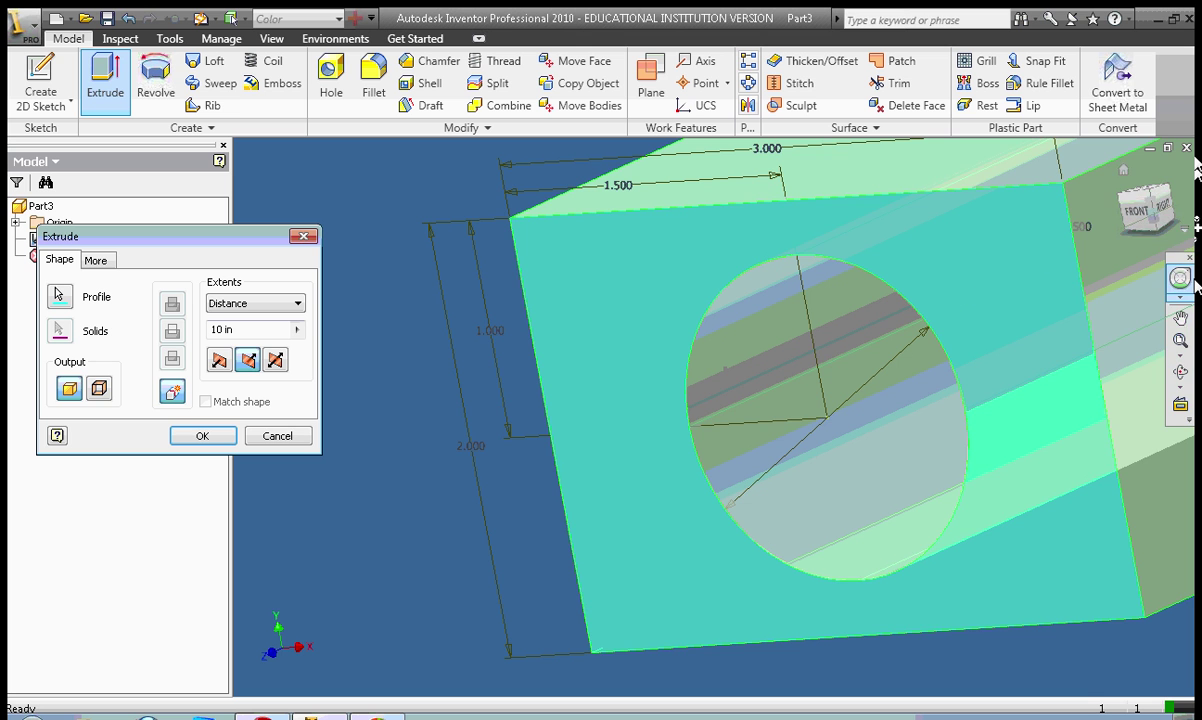
{"action": "left_click", "coordinate": [1181, 342]}
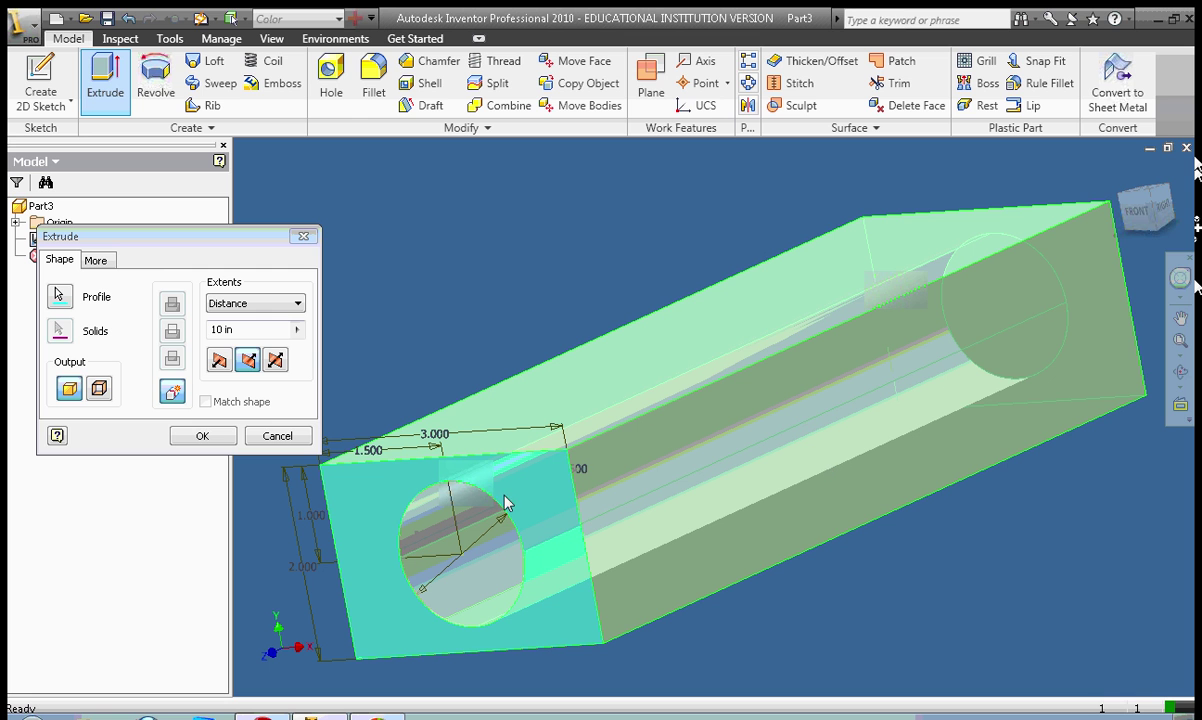
{"action": "double_click", "coordinate": [218, 331]}
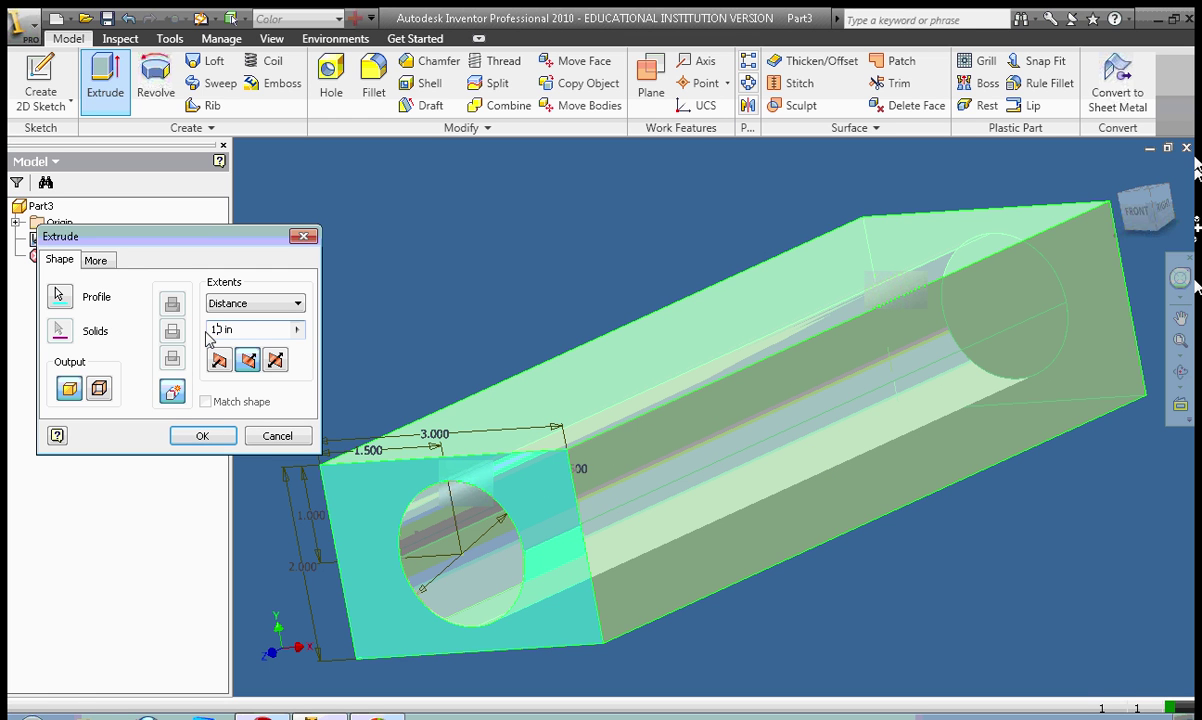
{"action": "type", "text": "100"}
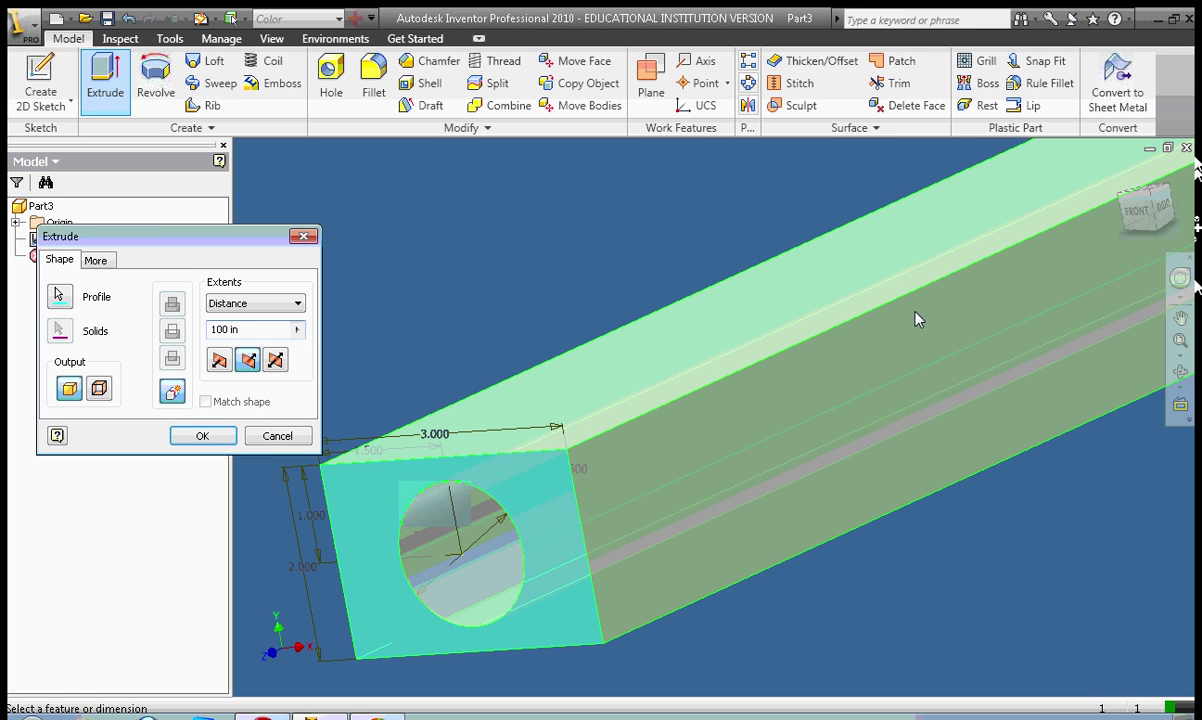
{"action": "left_click", "coordinate": [1181, 341]}
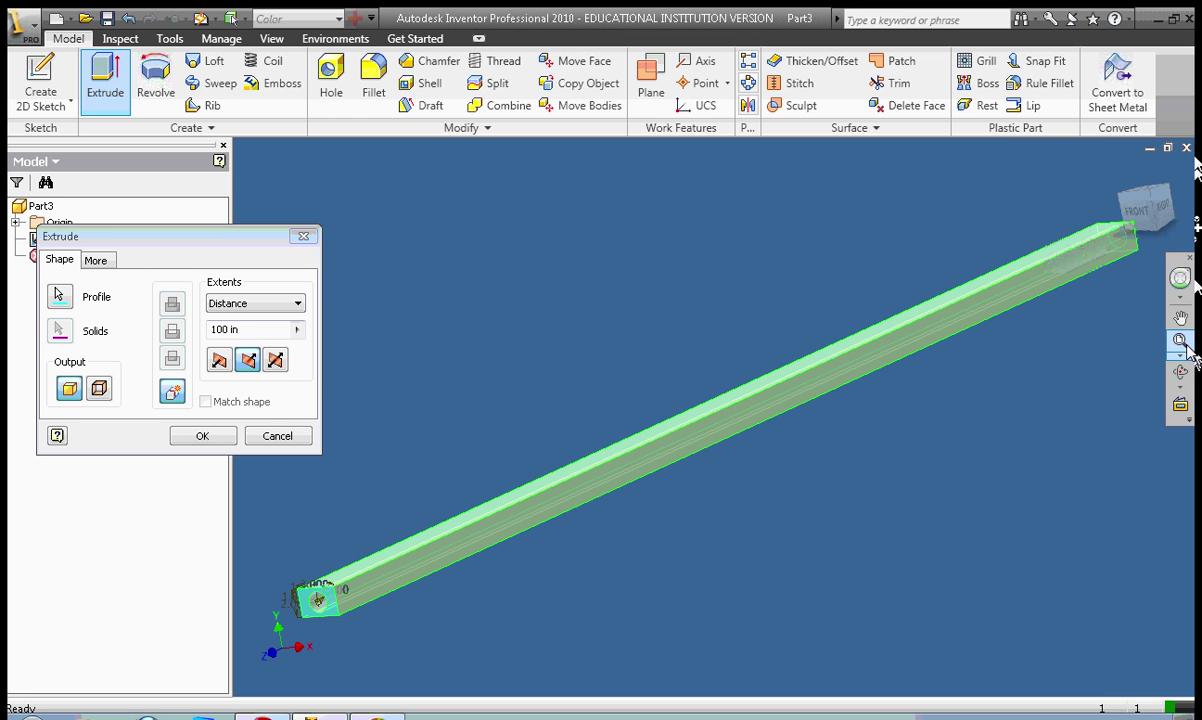
{"action": "double_click", "coordinate": [229, 330]}
{"action": "type", "text": "1"}
{"action": "key", "text": "Return"}
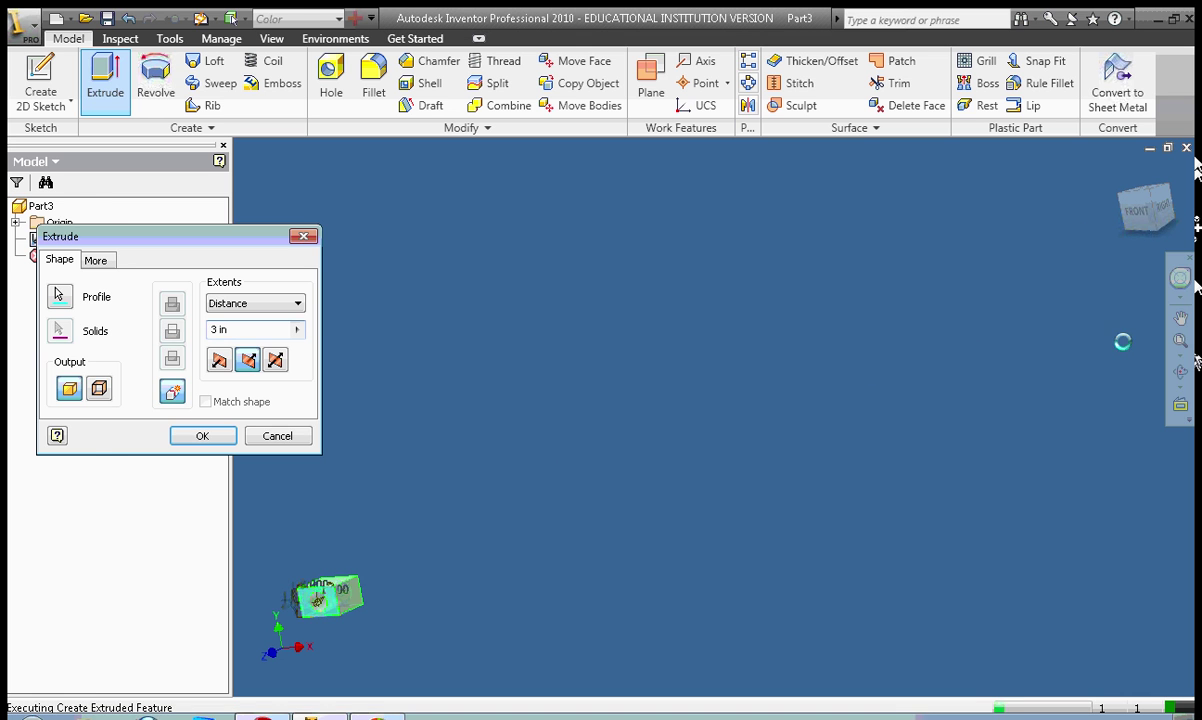
Zoom all to fit the finished holed block in the Inventor view.
{"action": "left_click", "coordinate": [1180, 342]}
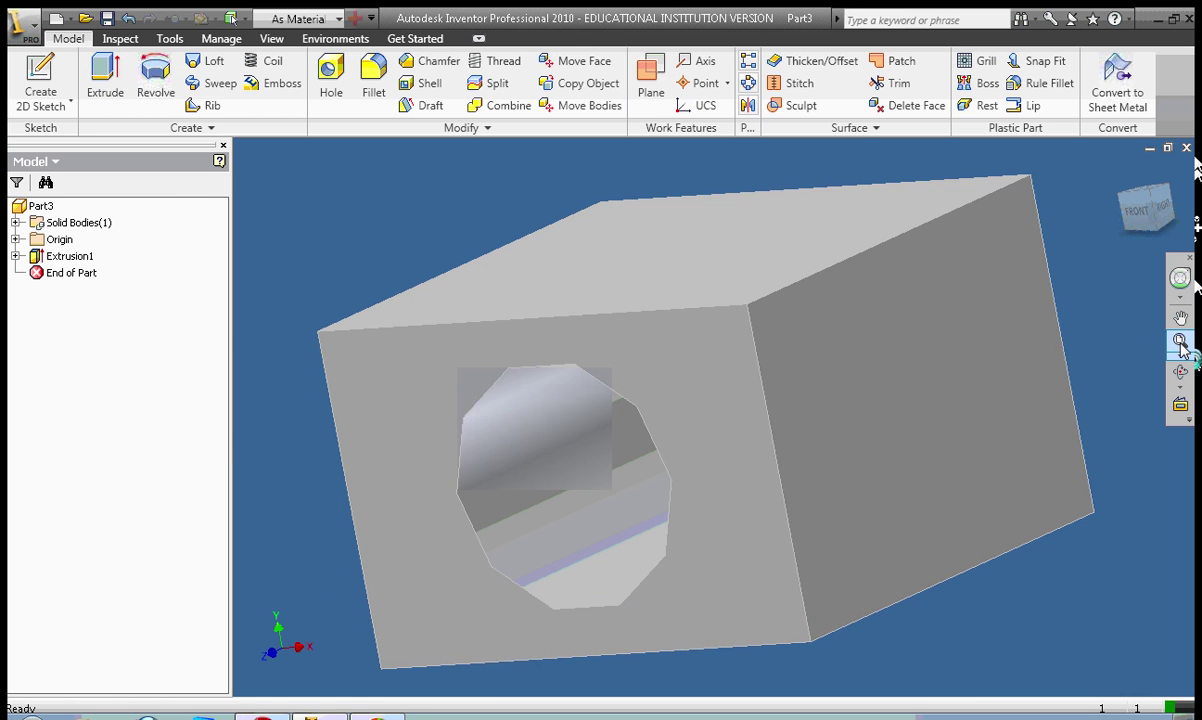
{"action": "left_click", "coordinate": [427, 716]}
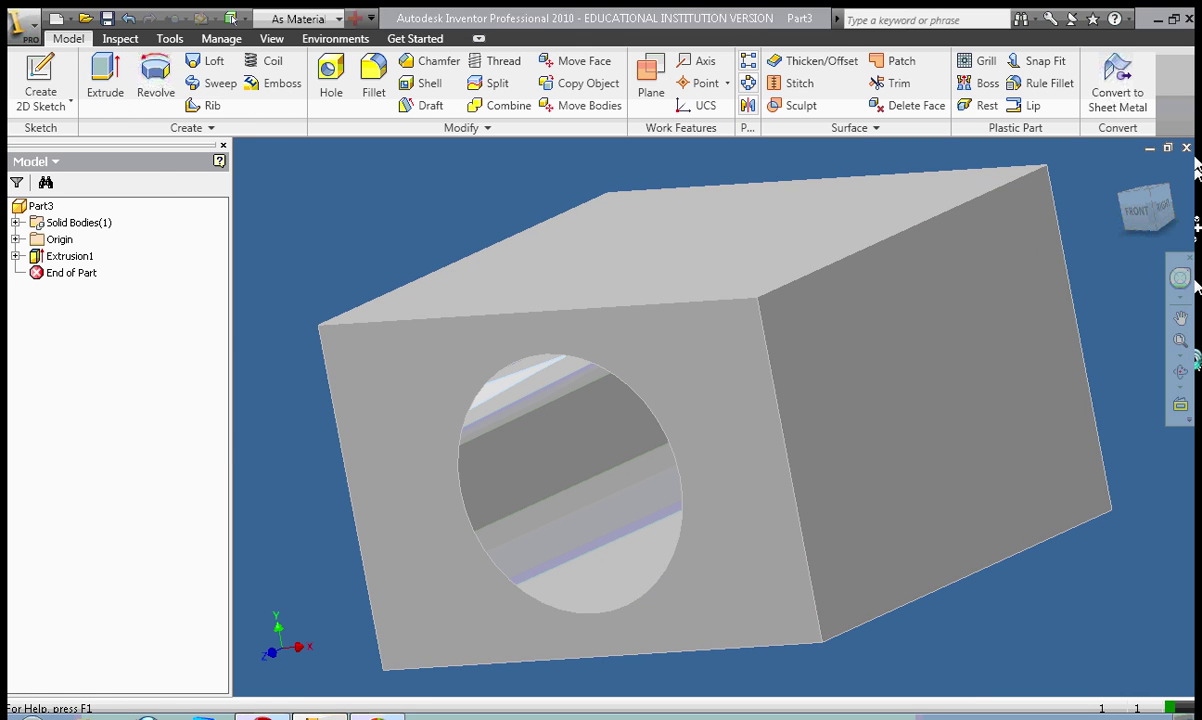
{"action": "key", "text": "alt+Tab"}
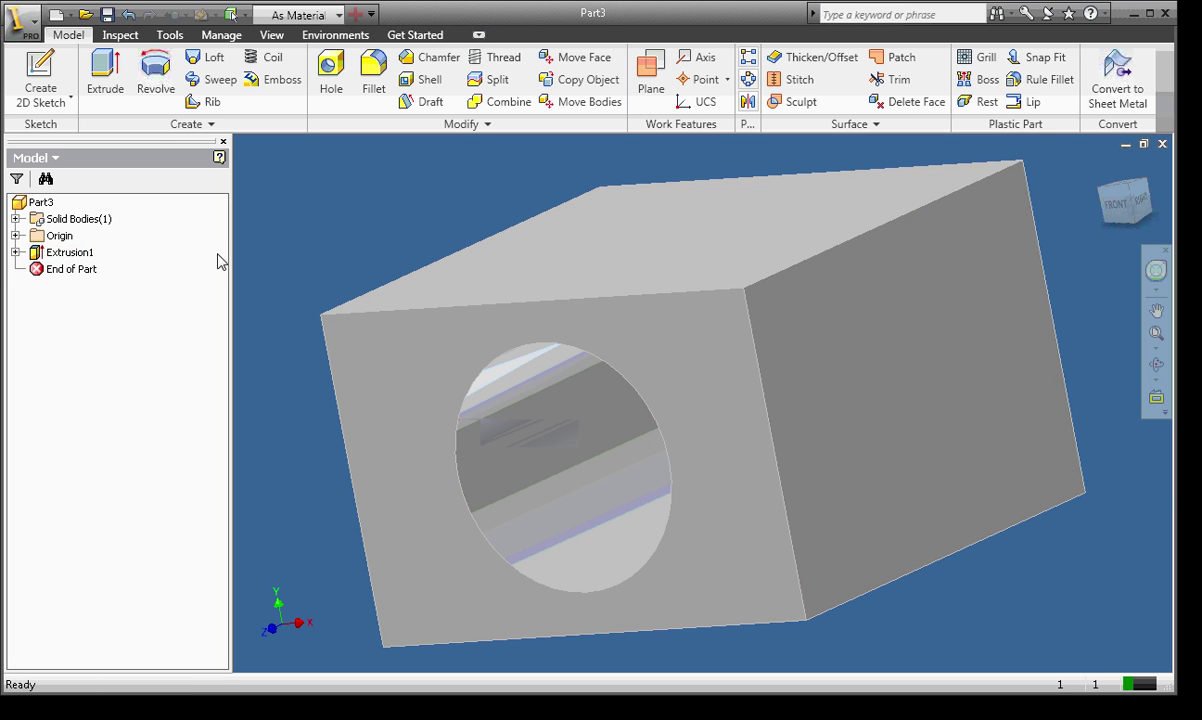
Bring up the context menu for Extrusion1 in the browser.
{"action": "right_click", "coordinate": [68, 262]}
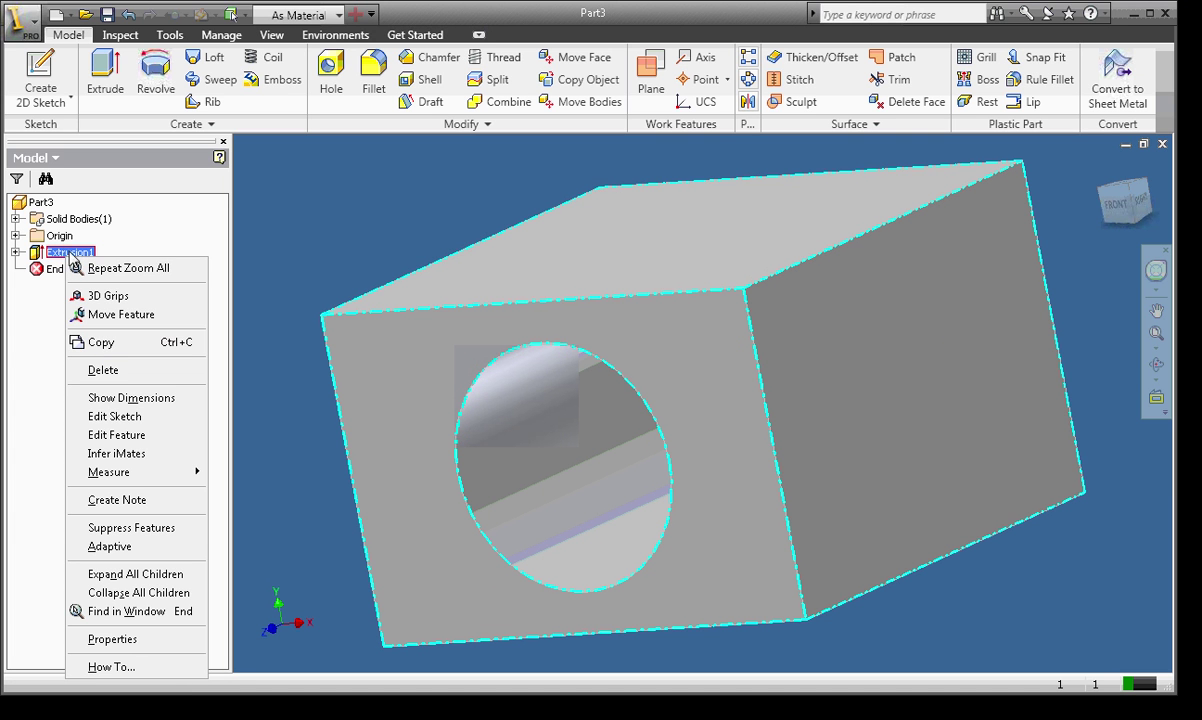
{"action": "left_click", "coordinate": [38, 258]}
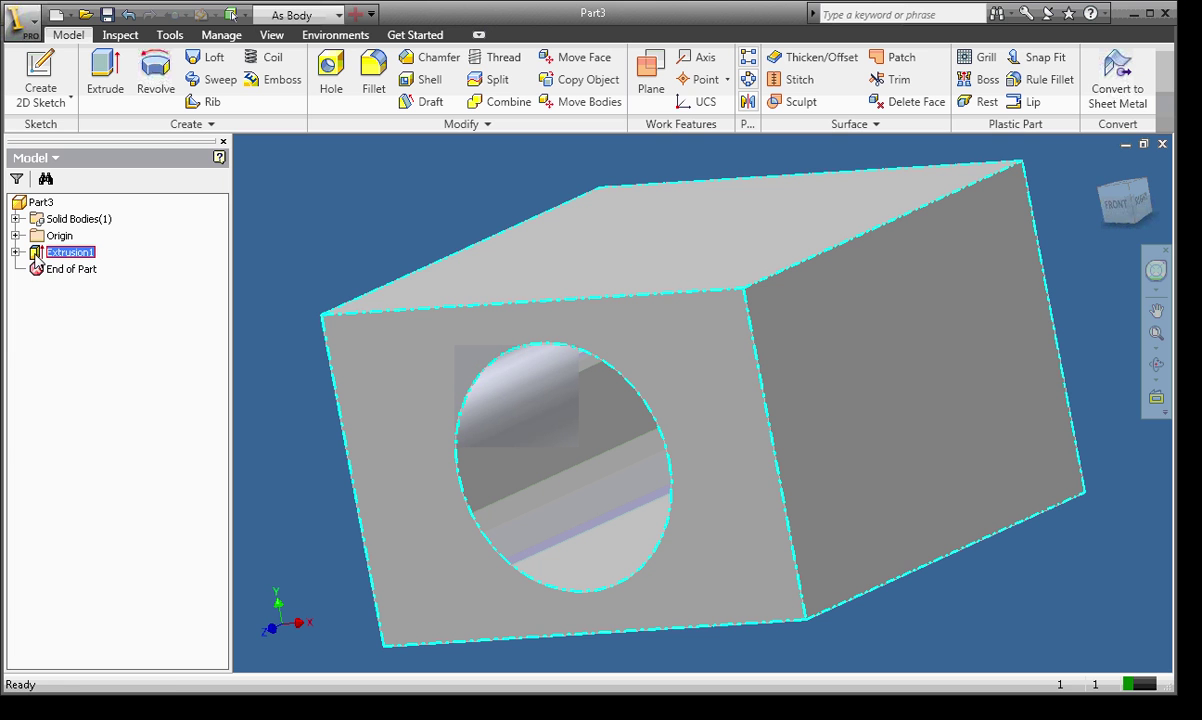
{"action": "right_click", "coordinate": [36, 258]}
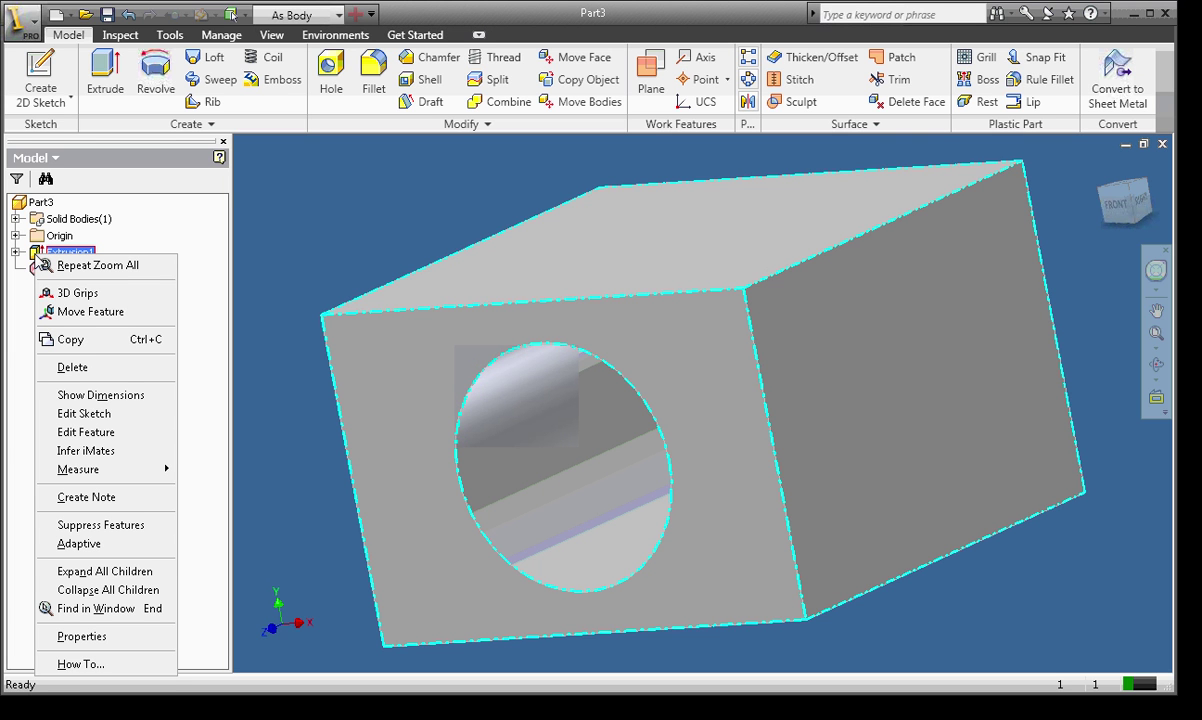
Edit Extrusion1 and change its extrude distance from 3 in to 3.5 in.
{"action": "left_click", "coordinate": [83, 433]}
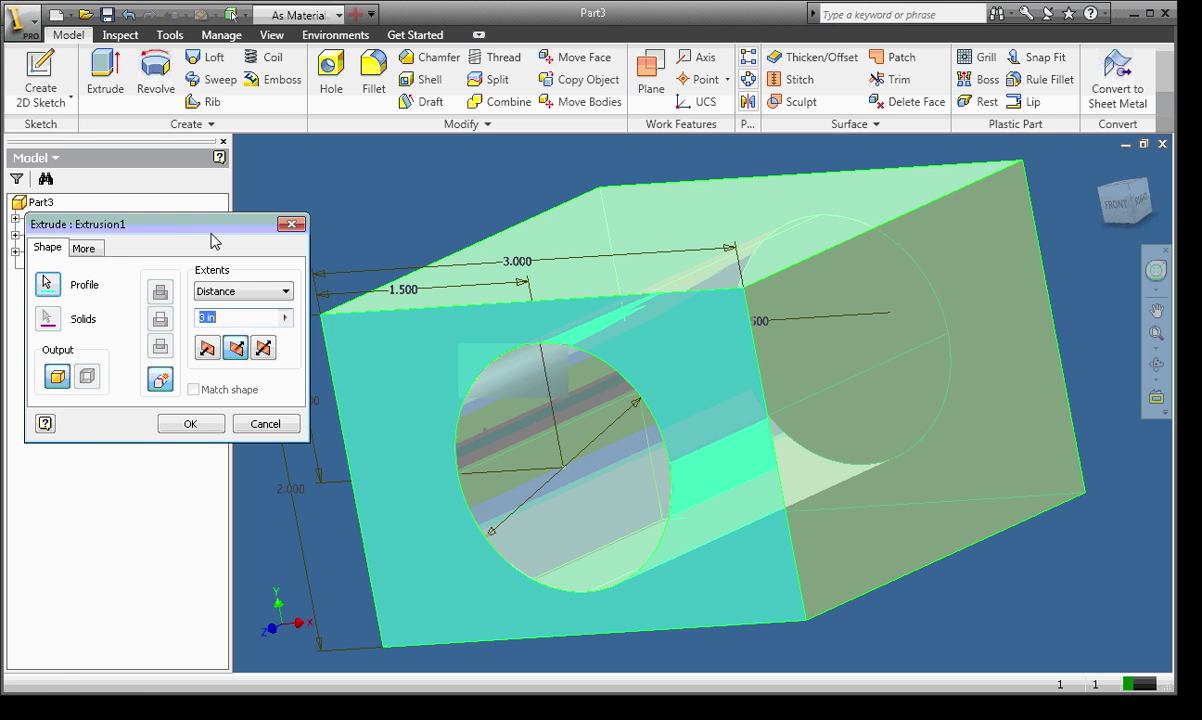
{"action": "left_click_drag", "start_coordinate": [198, 225], "coordinate": [220, 272]}
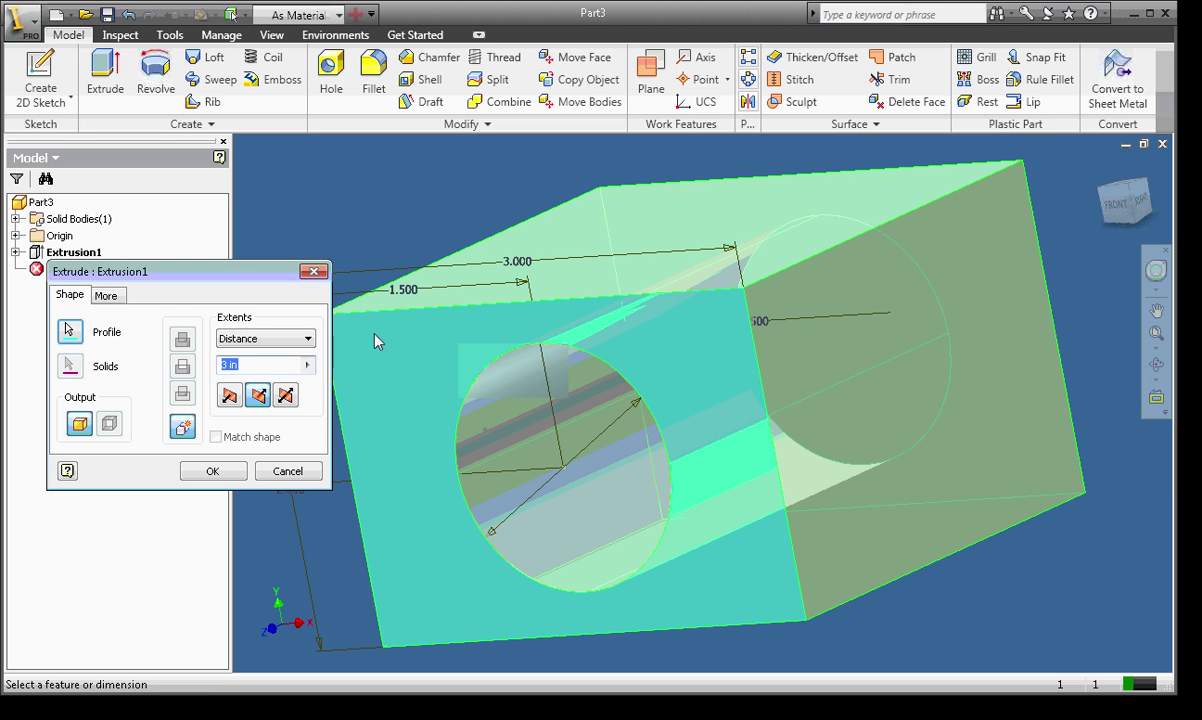
{"action": "left_click", "coordinate": [224, 366]}
{"action": "double_click", "coordinate": [225, 366]}
{"action": "type", "text": "3.5"}
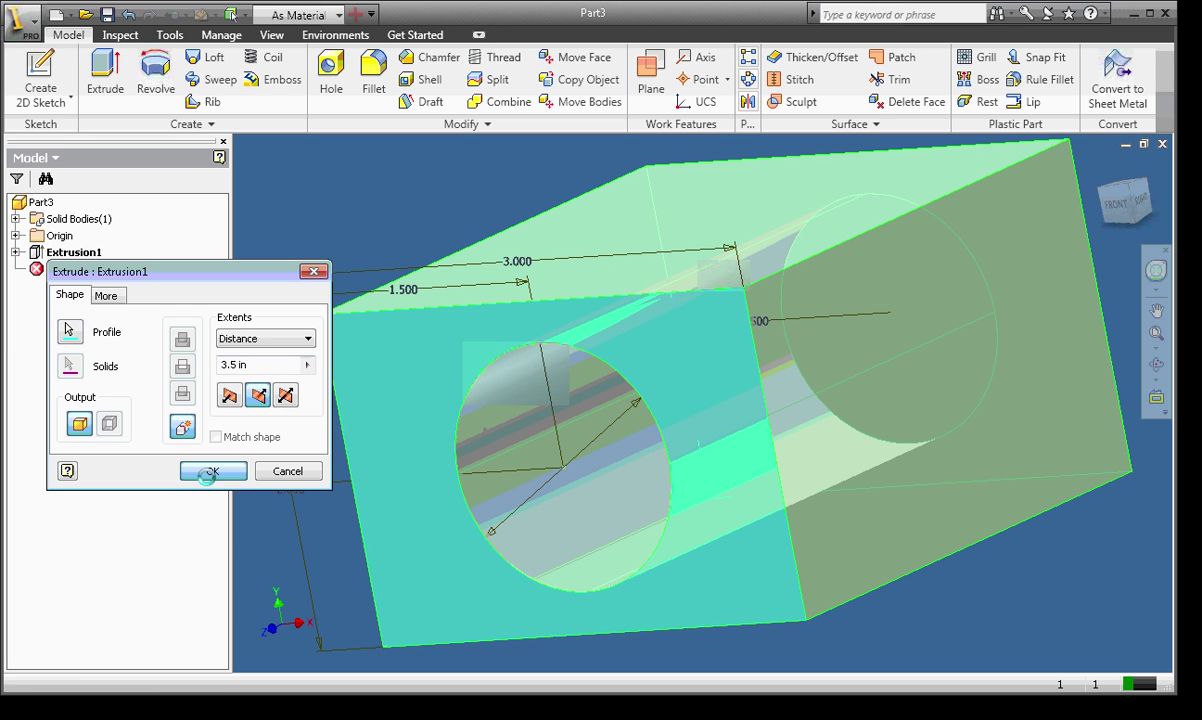
{"action": "left_click", "coordinate": [209, 473]}
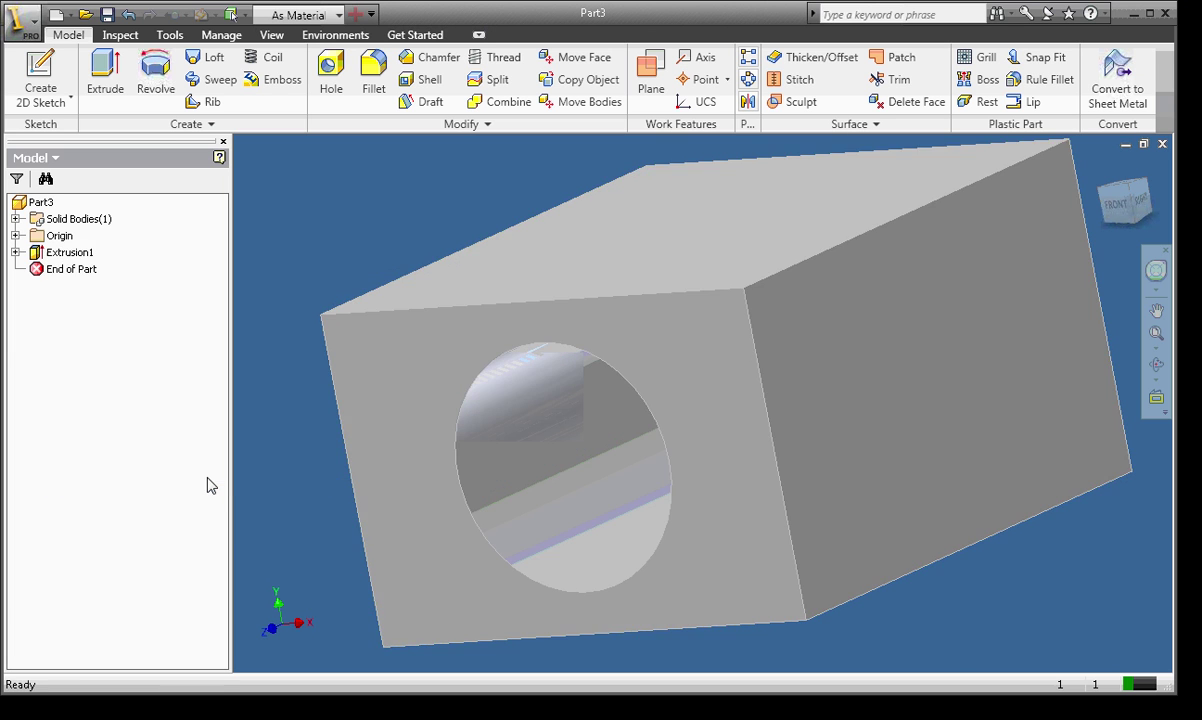
Expand Extrusion1 in the browser to reveal Sketch1, then start saving with Ctrl+S.
{"action": "left_click", "coordinate": [16, 253]}
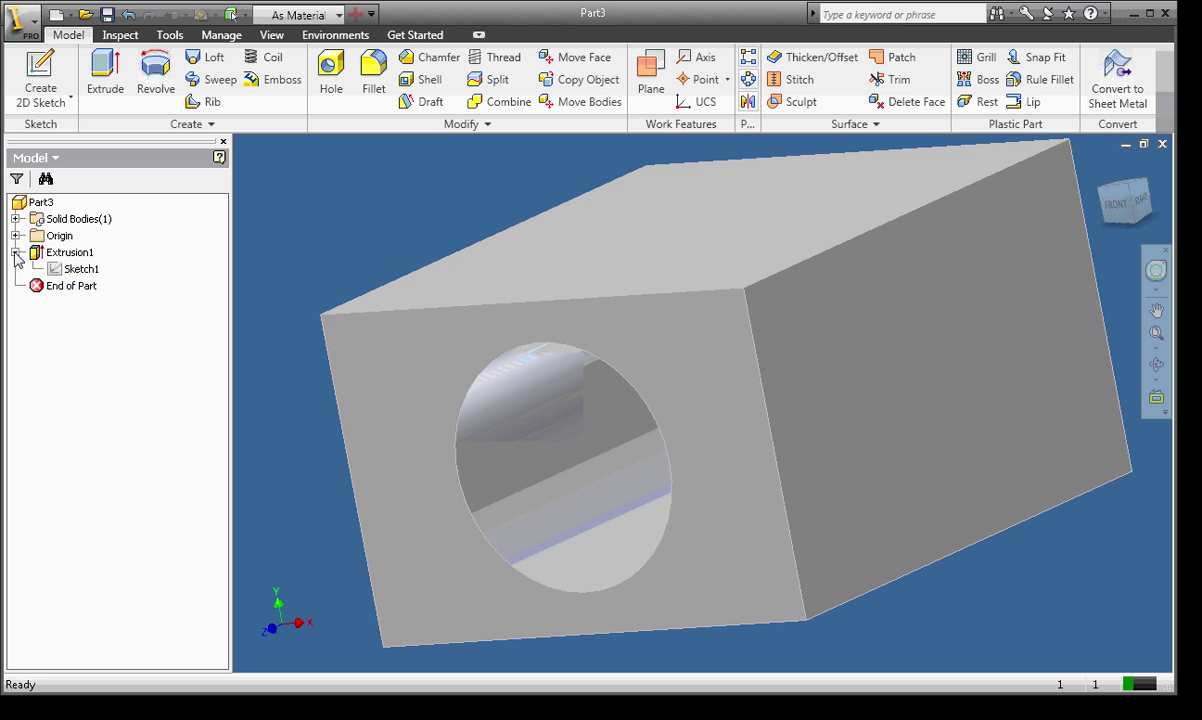
{"action": "left_click", "coordinate": [16, 253]}
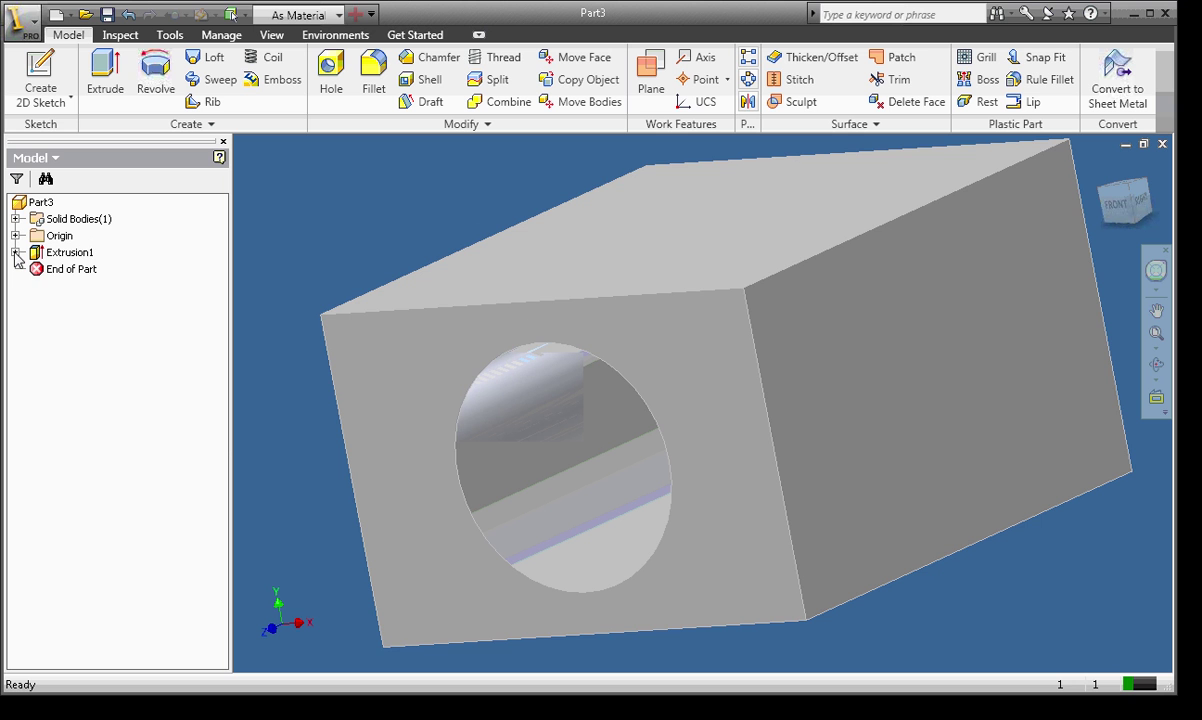
{"action": "left_click", "coordinate": [15, 252]}
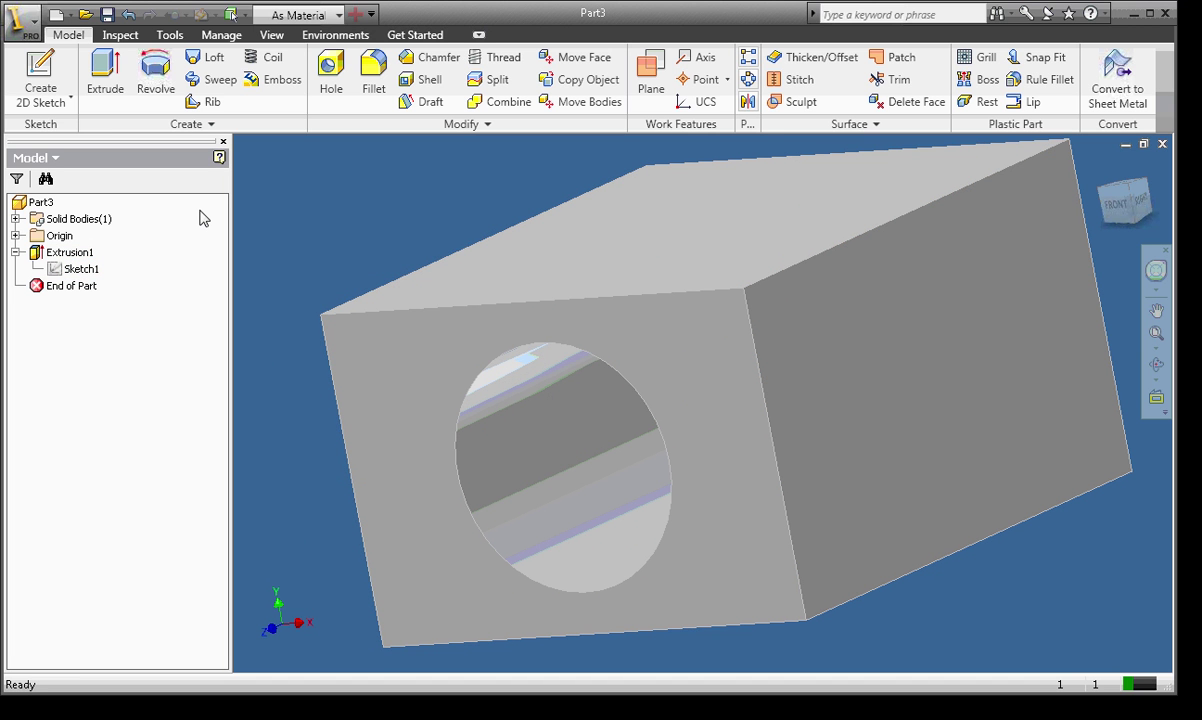
{"action": "key", "text": "ctrl+s"}
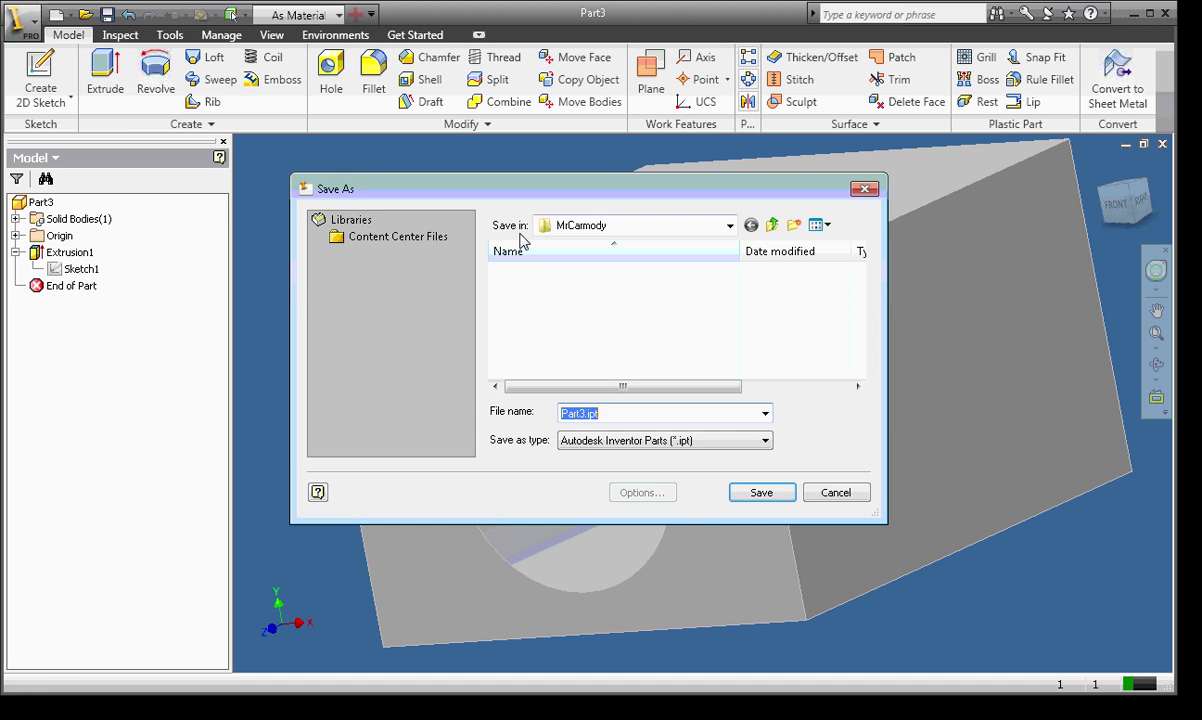
Save the part as an existing .ipt name with Shapes replaced by RectangularSolid, then orbit to the hole.
{"action": "left_click", "coordinate": [578, 360]}
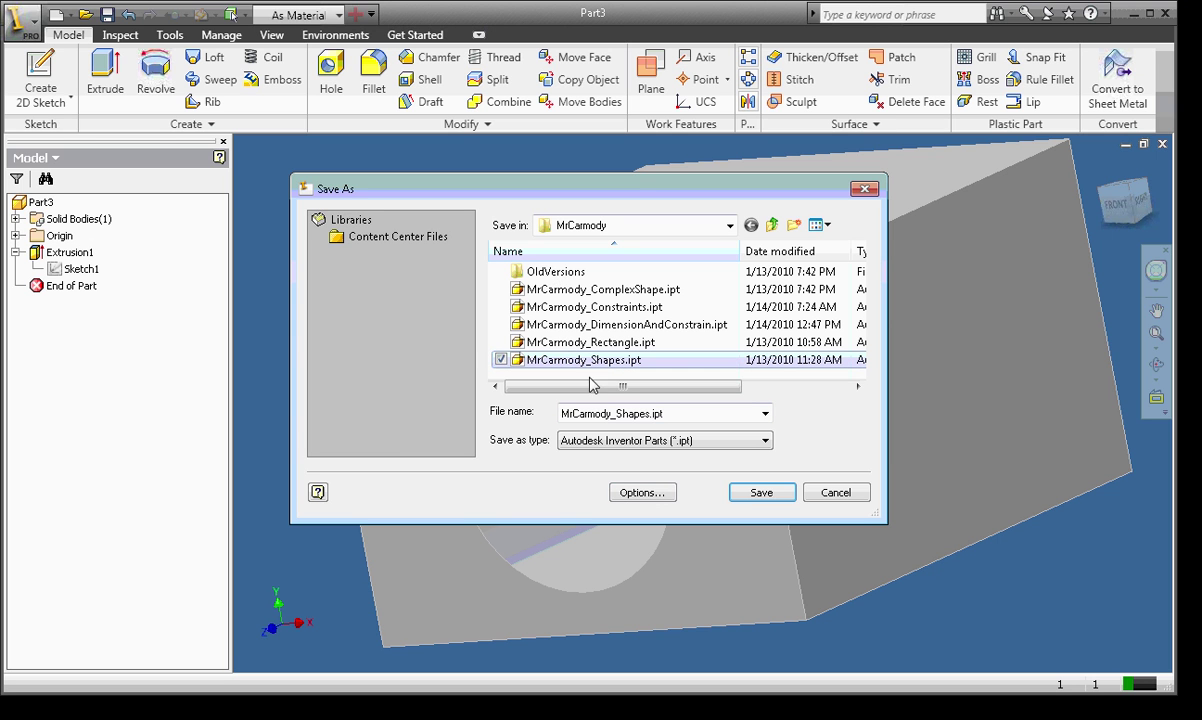
{"action": "double_click", "coordinate": [628, 414]}
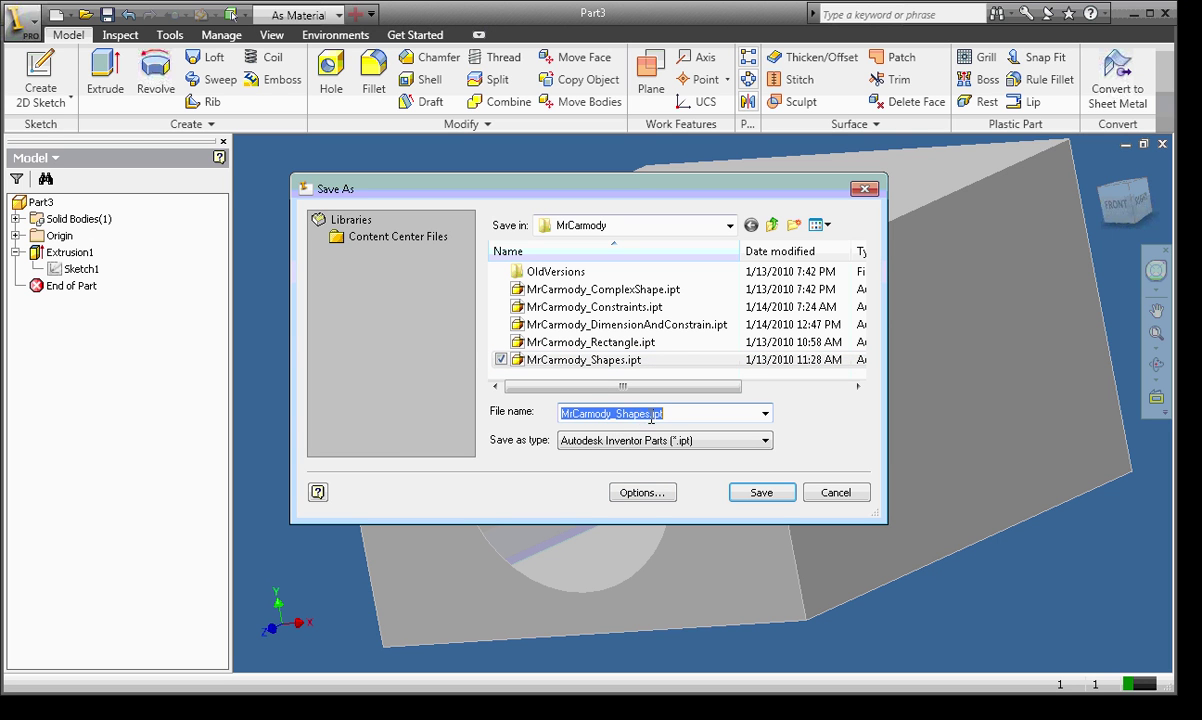
{"action": "left_click_drag", "start_coordinate": [651, 419], "coordinate": [615, 420]}
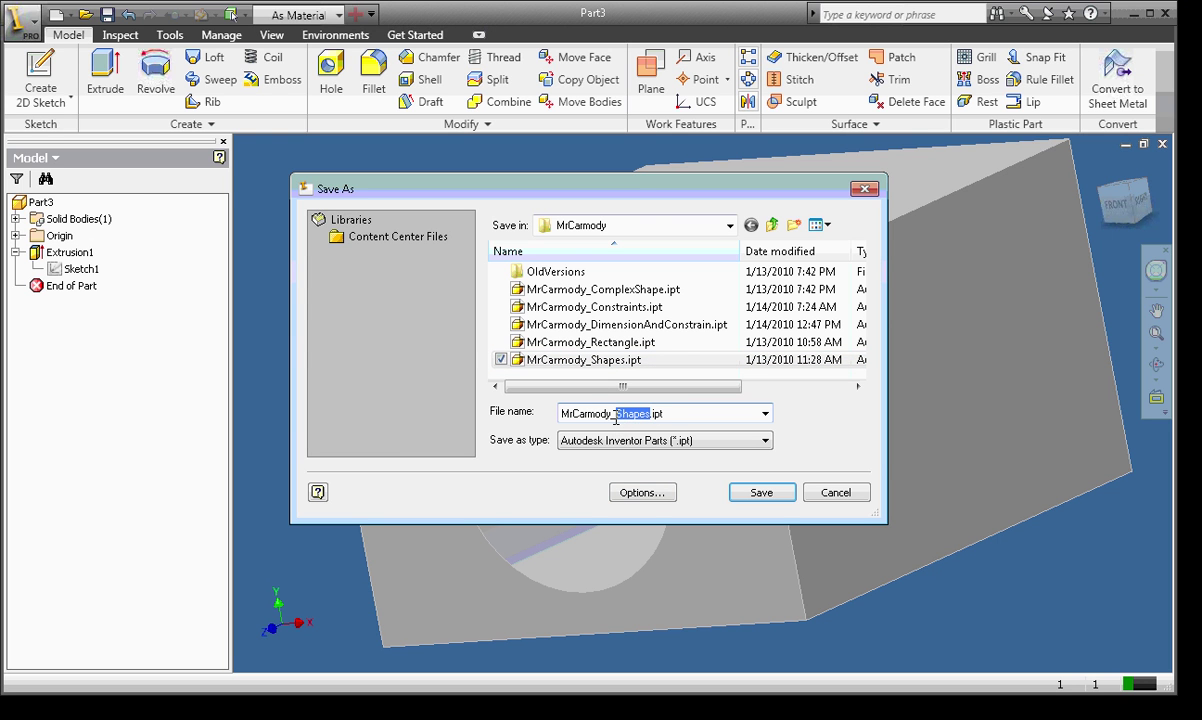
{"action": "type", "text": "RectangularSolid"}
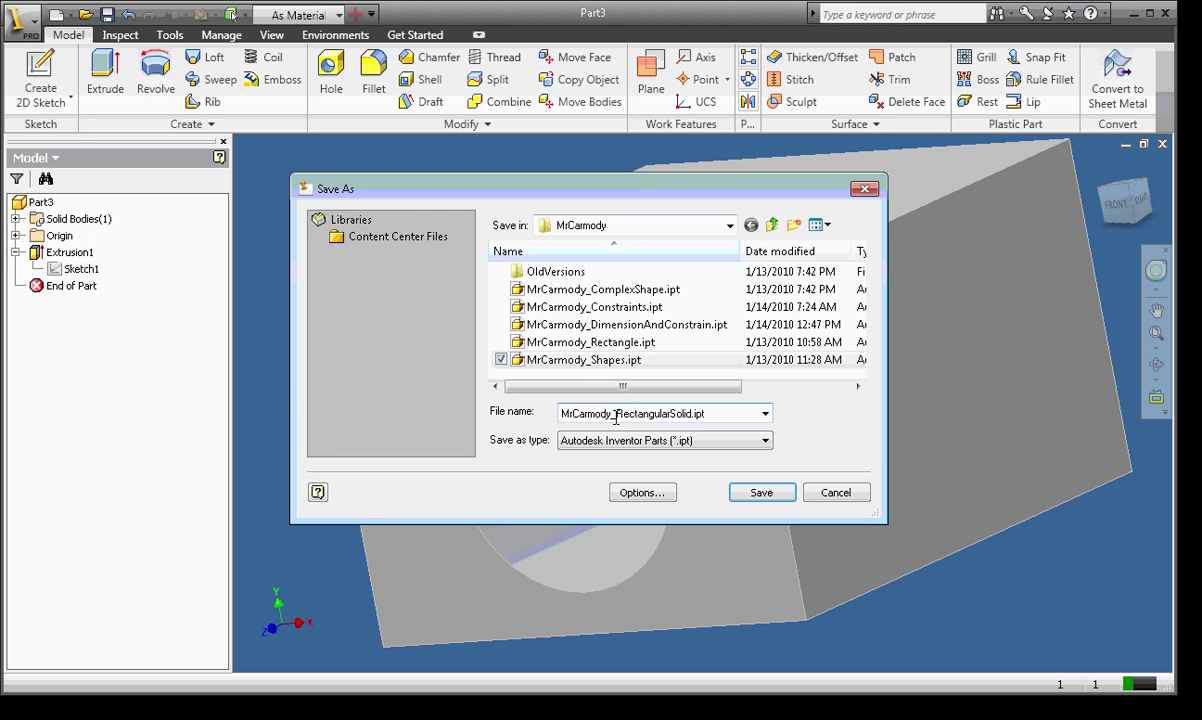
{"action": "left_click", "coordinate": [762, 493]}
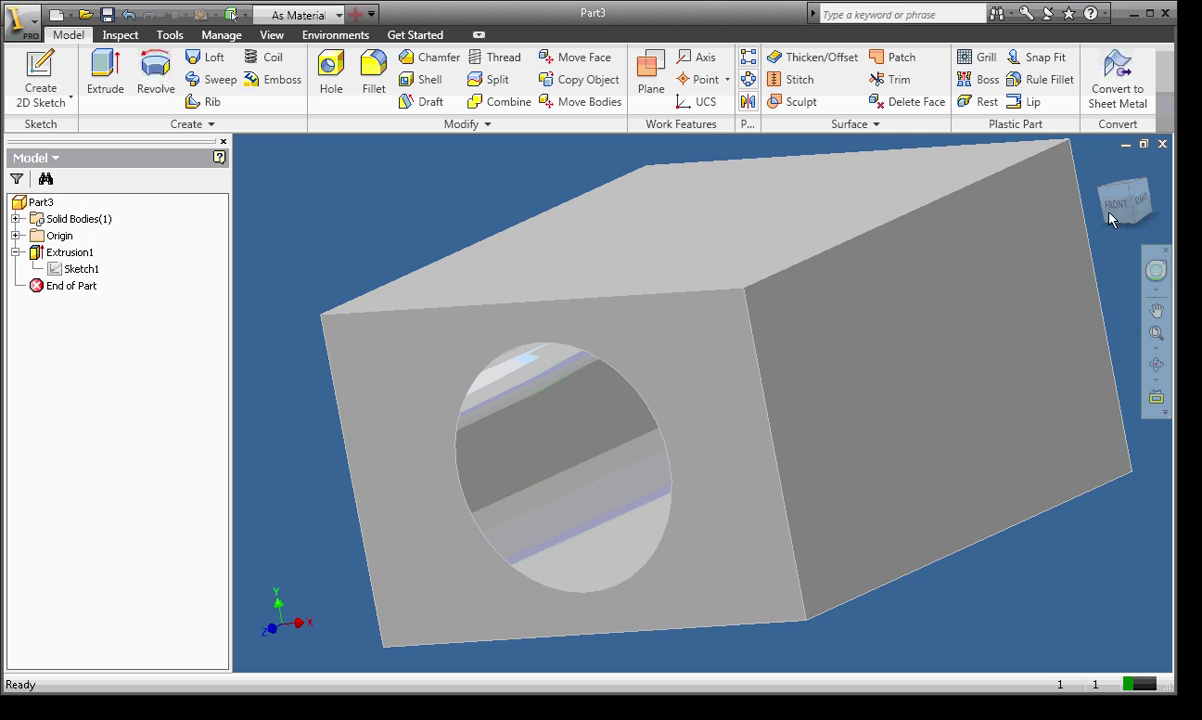
{"action": "left_click_drag", "start_coordinate": [1119, 222], "coordinate": [1160, 180]}
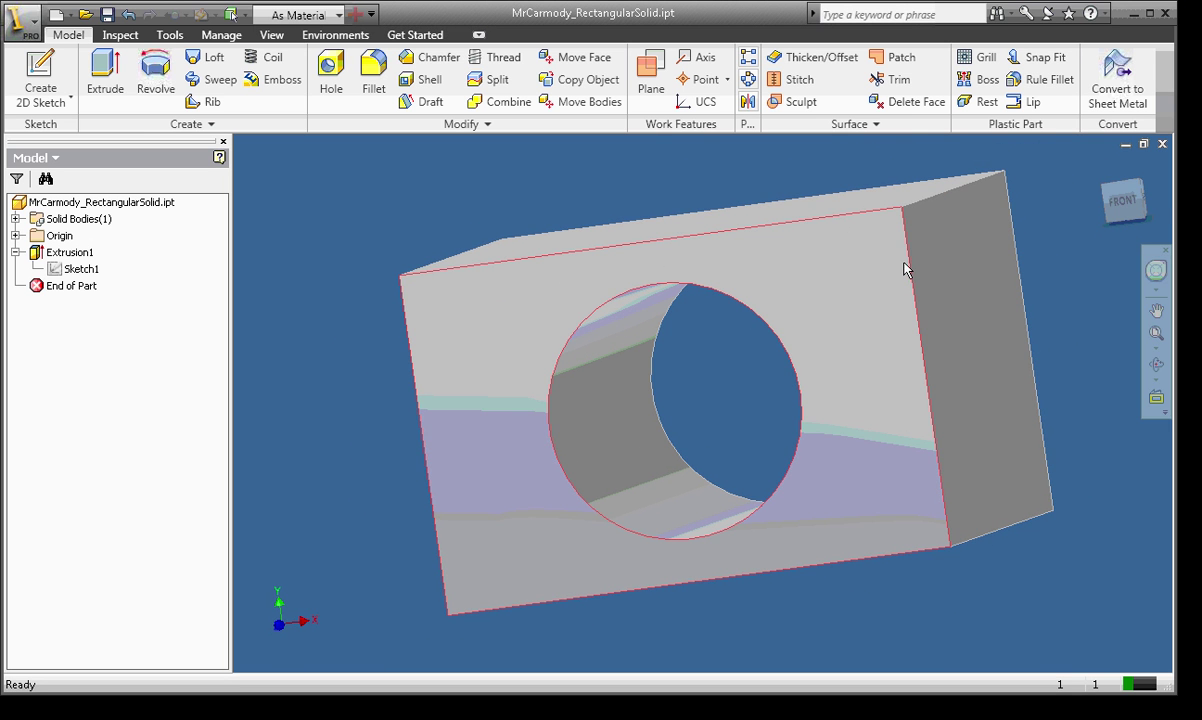